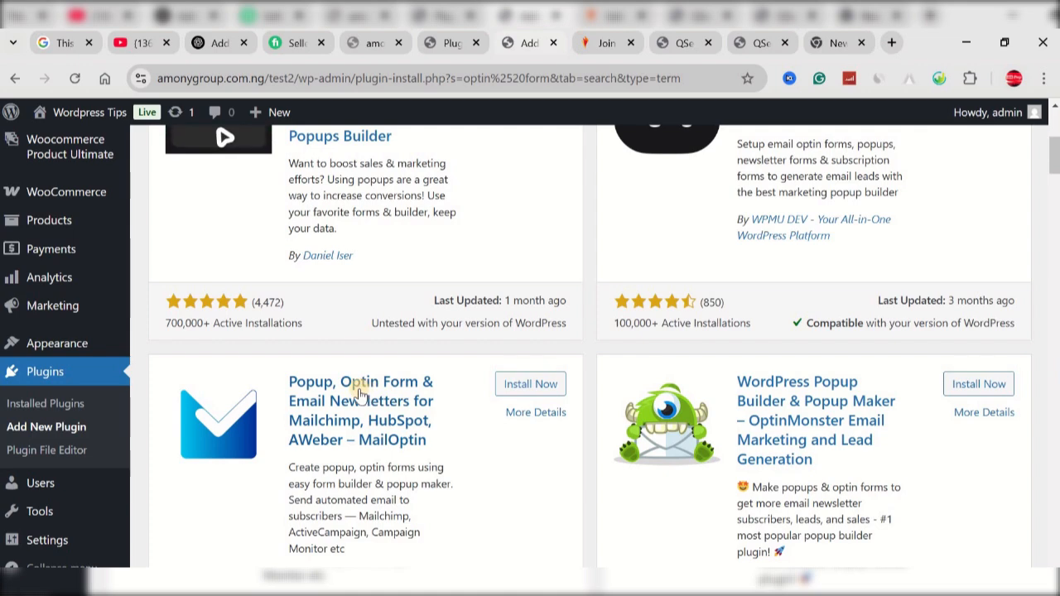
Step: Install the MailOptin popup, optin form and email newsletter plugin from the search results and activate it
{"action": "scroll", "coordinate": [359, 392], "scroll_direction": "down", "scroll_amount": 1}
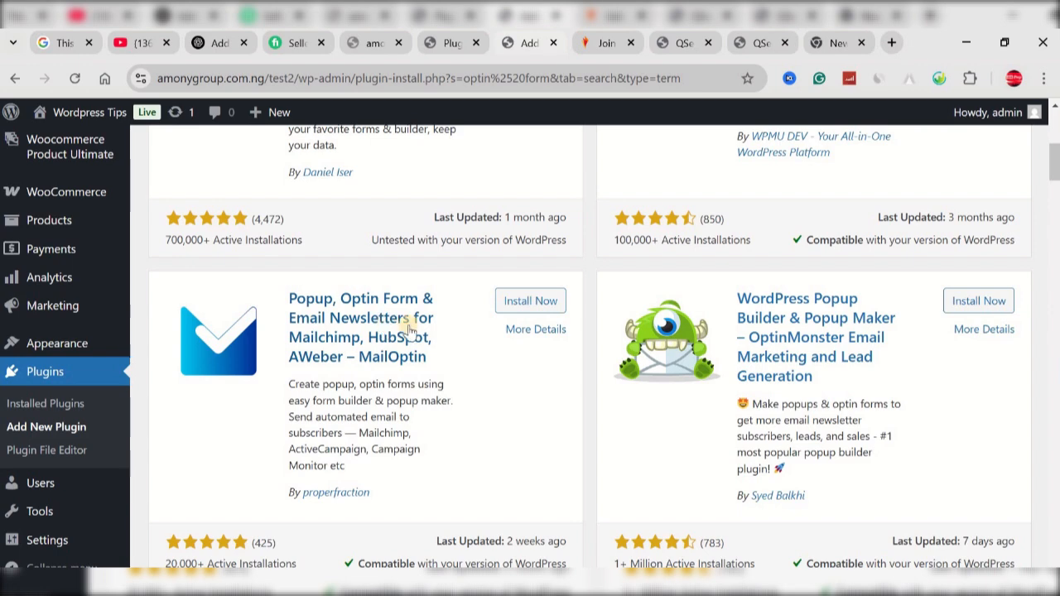
{"action": "scroll", "coordinate": [387, 347], "scroll_direction": "down", "scroll_amount": 1}
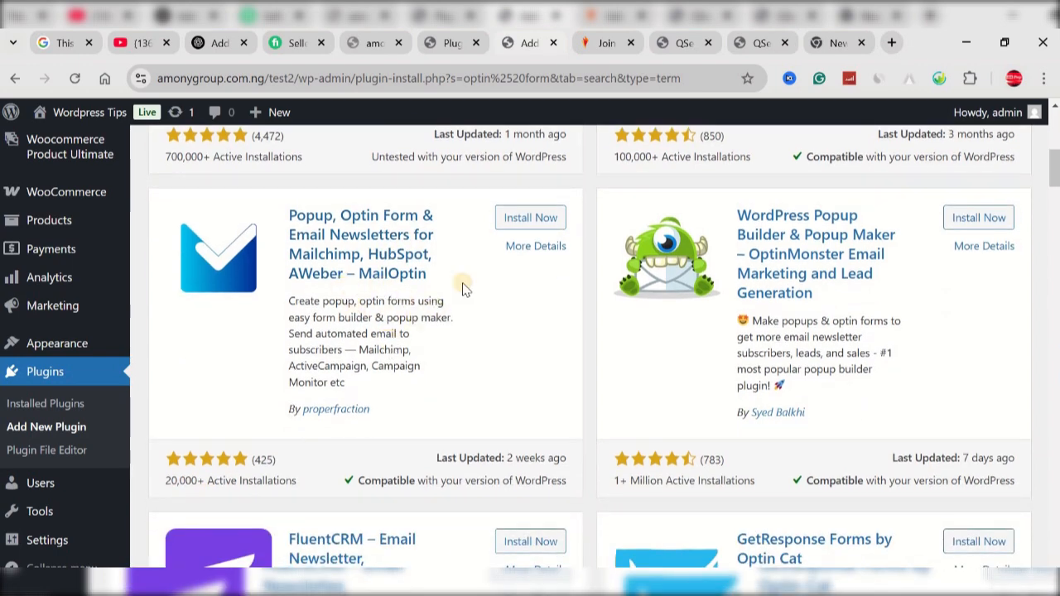
{"action": "left_click", "coordinate": [517, 222]}
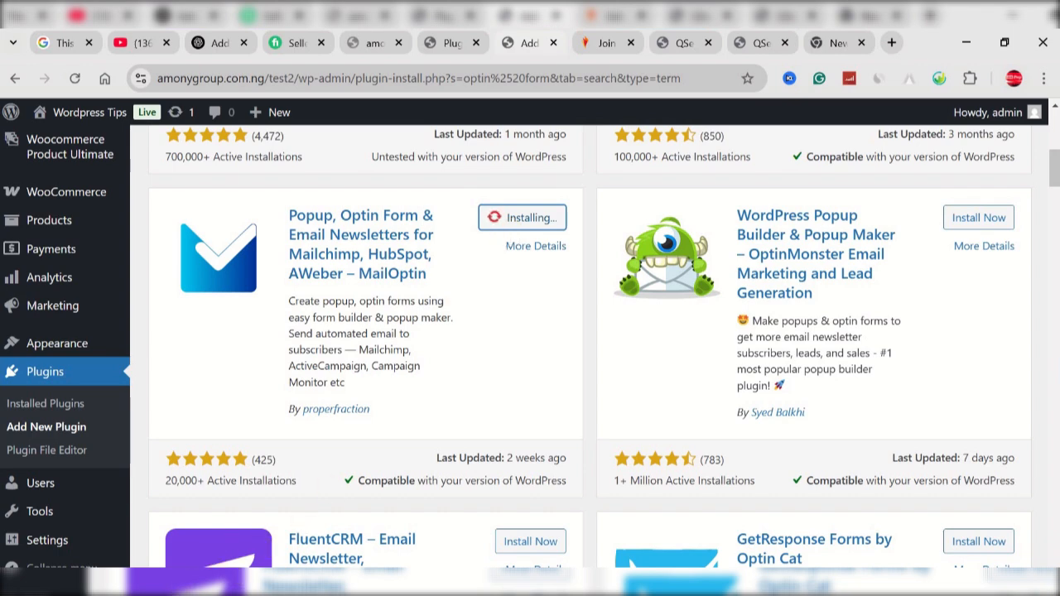
{"action": "left_click", "coordinate": [537, 218]}
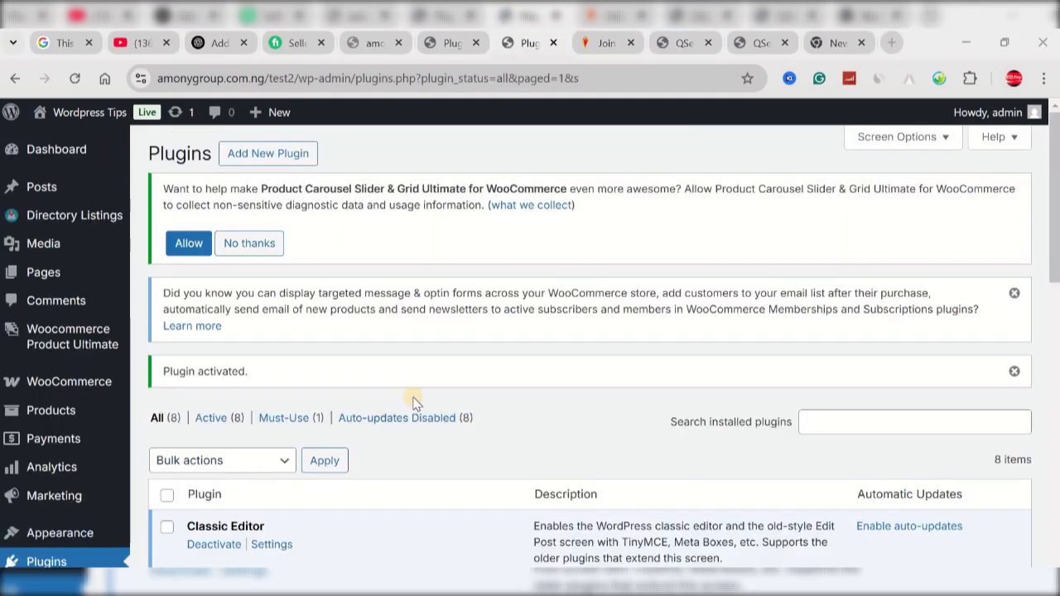
Step: Open the Integrations page of the MailOptin plugin
{"action": "scroll", "coordinate": [414, 403], "scroll_direction": "down", "scroll_amount": 5}
{"action": "scroll", "coordinate": [414, 402], "scroll_direction": "down", "scroll_amount": 1}
{"action": "scroll", "coordinate": [414, 402], "scroll_direction": "up", "scroll_amount": 3}
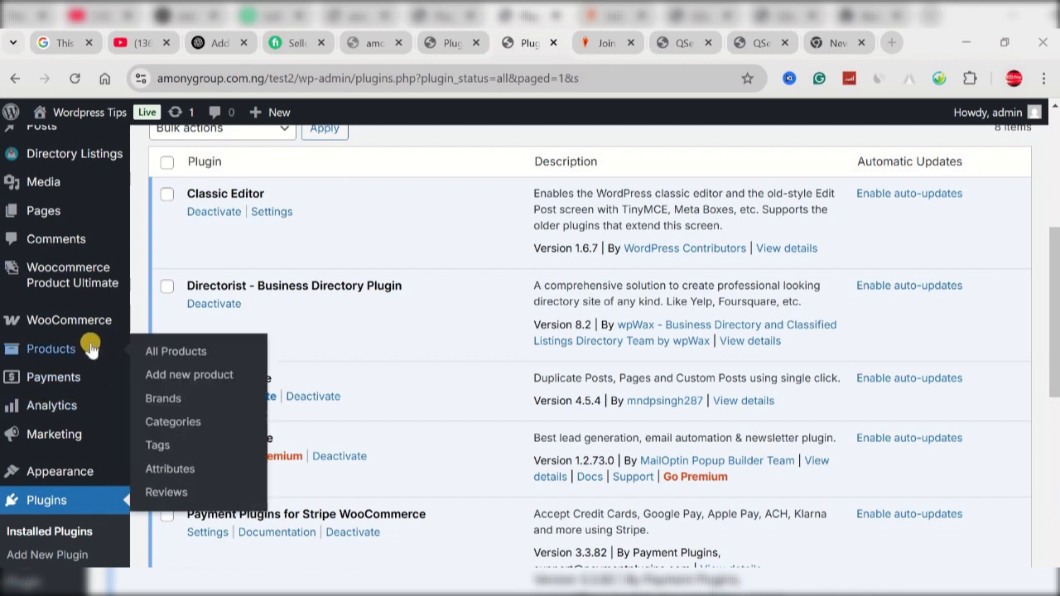
{"action": "scroll", "coordinate": [64, 313], "scroll_direction": "down", "scroll_amount": 3}
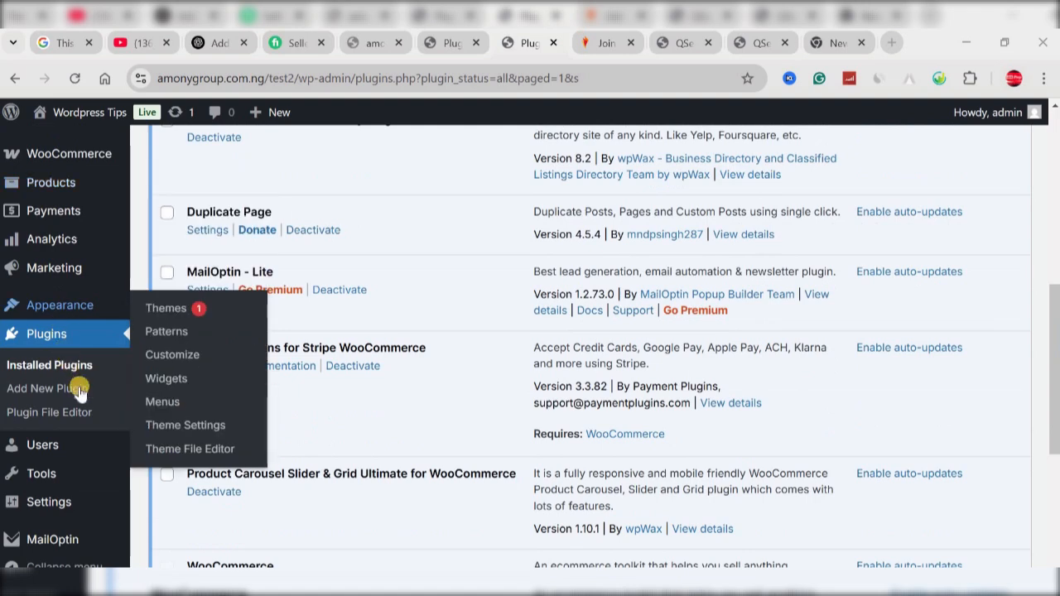
{"action": "scroll", "coordinate": [57, 540], "scroll_direction": "down", "scroll_amount": 2}
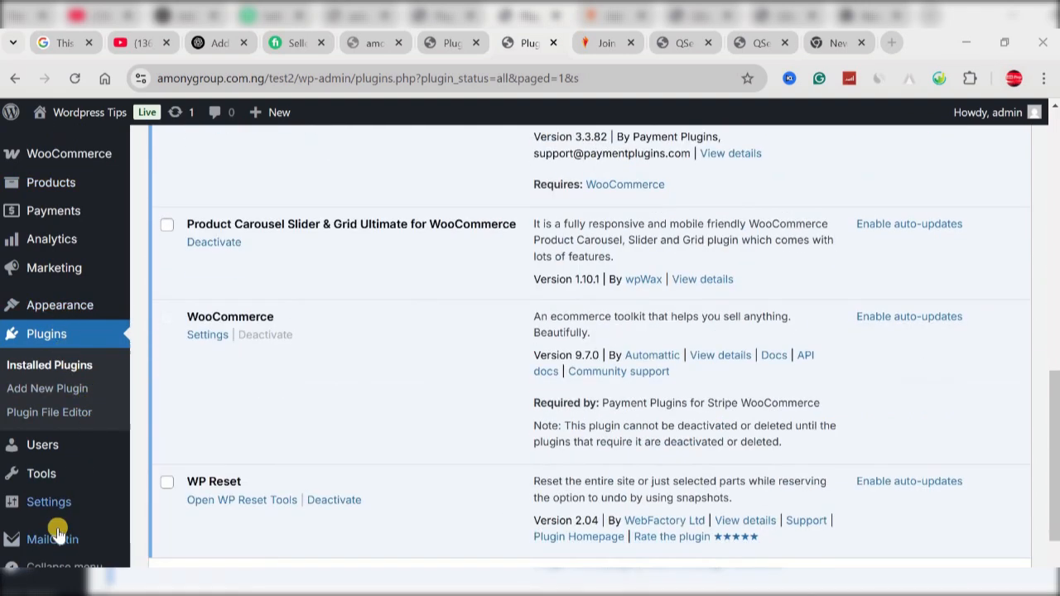
{"action": "mouse_move", "coordinate": [53, 540]}
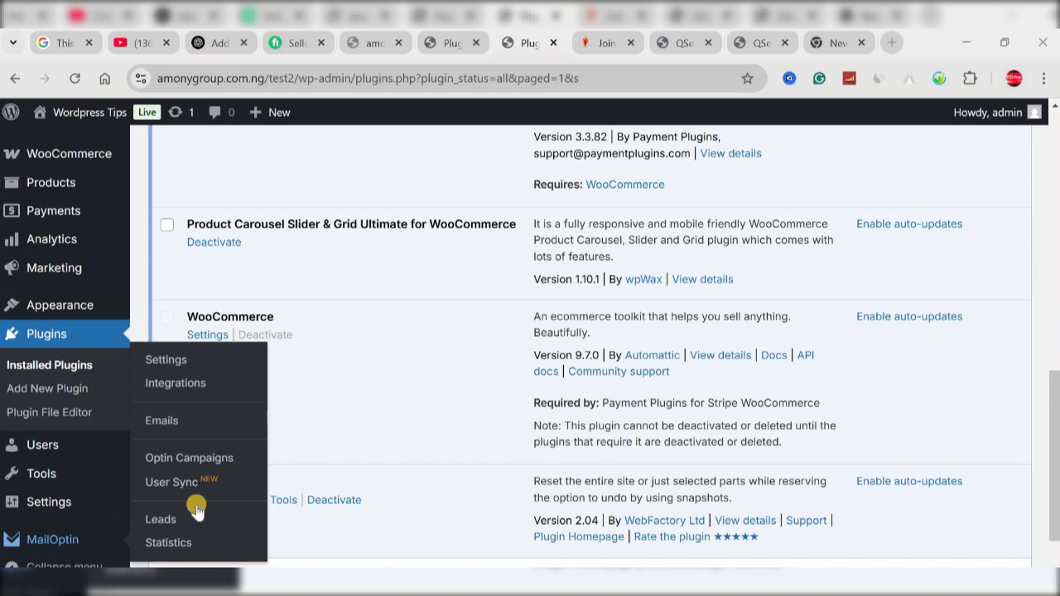
{"action": "left_click", "coordinate": [181, 385]}
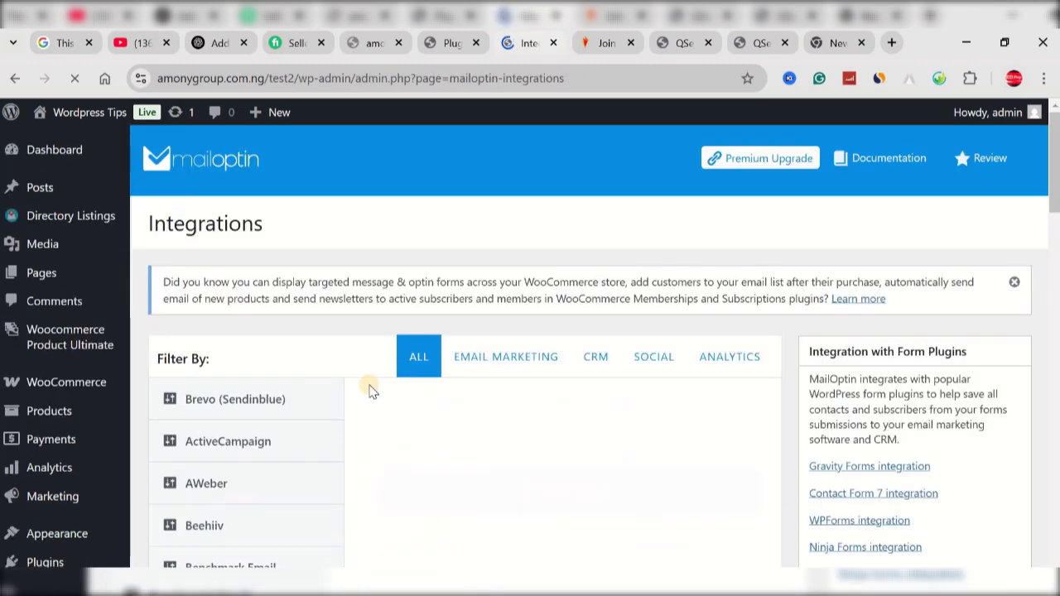
Step: Examine the list of email marketing and CRM services that MailOptin can be integrated with
{"action": "scroll", "coordinate": [369, 388], "scroll_direction": "down", "scroll_amount": 2}
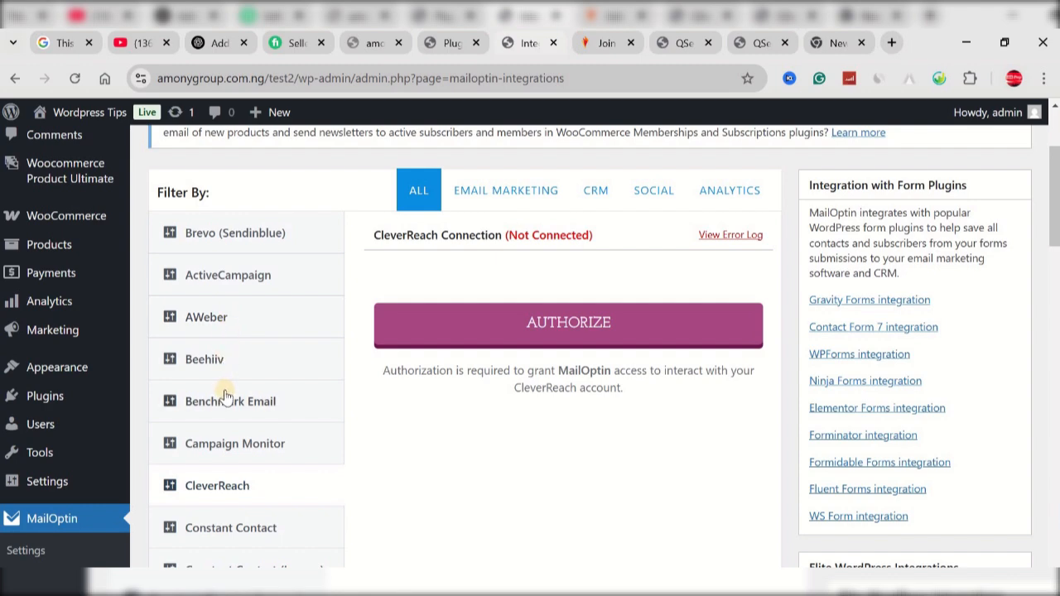
{"action": "scroll", "coordinate": [232, 381], "scroll_direction": "down", "scroll_amount": 3}
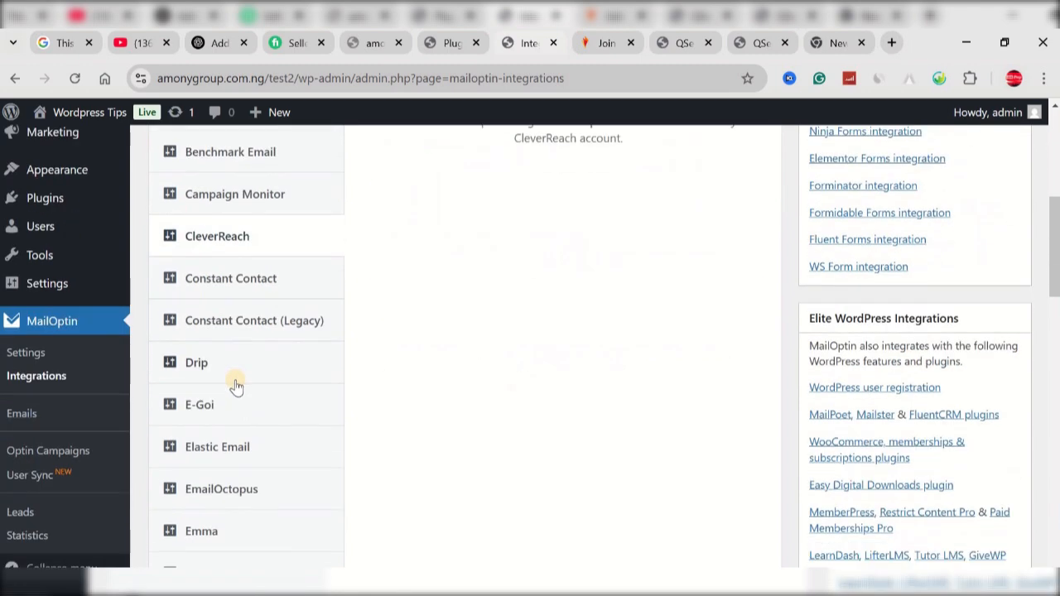
{"action": "scroll", "coordinate": [236, 387], "scroll_direction": "down", "scroll_amount": 5}
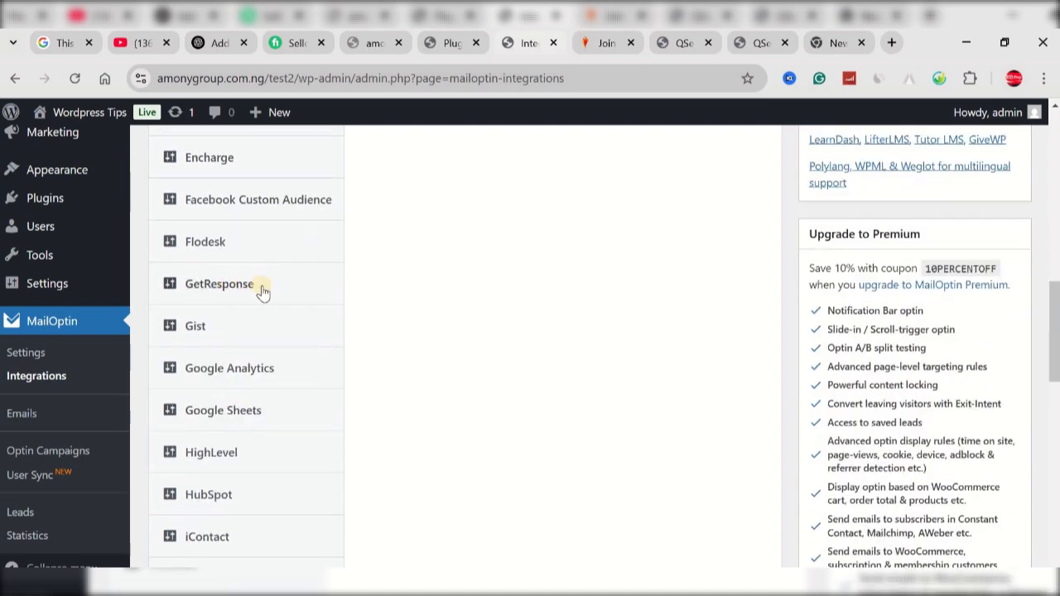
{"action": "scroll", "coordinate": [237, 406], "scroll_direction": "down", "scroll_amount": 2}
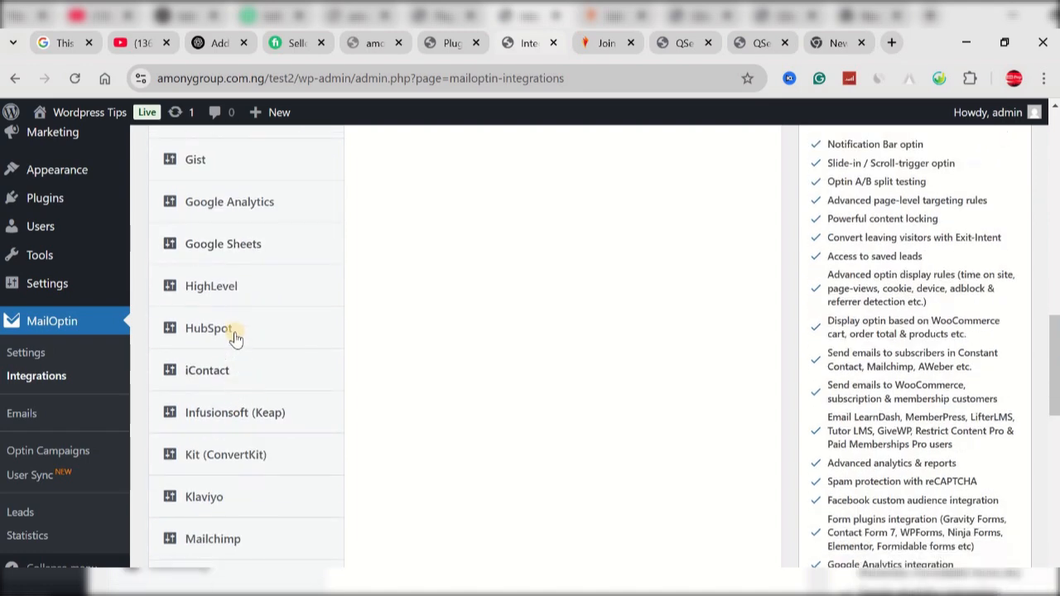
{"action": "scroll", "coordinate": [236, 346], "scroll_direction": "down", "scroll_amount": 2}
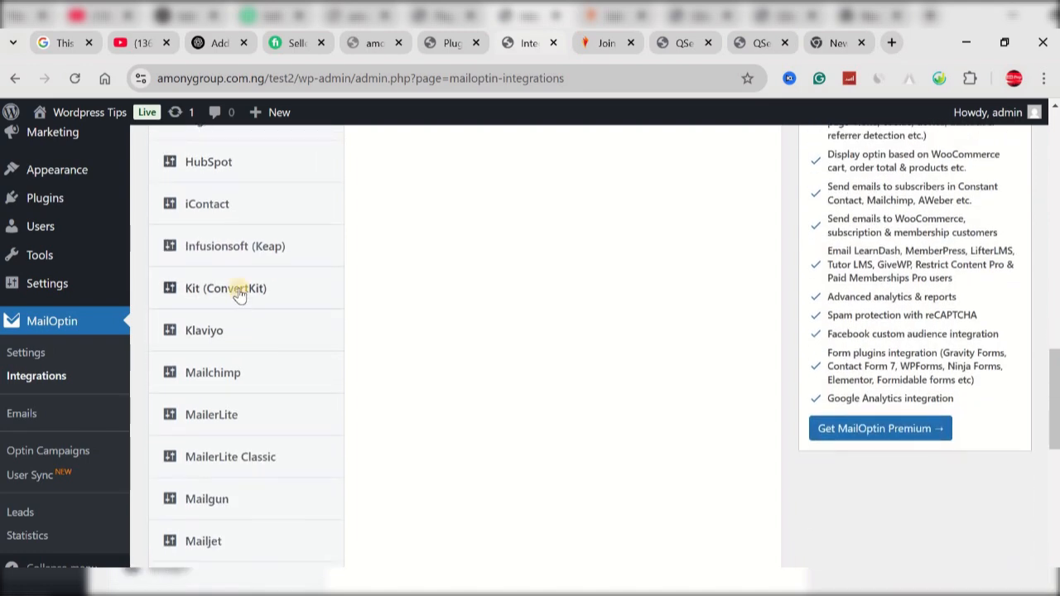
{"action": "scroll", "coordinate": [246, 355], "scroll_direction": "down", "scroll_amount": 1}
{"action": "scroll", "coordinate": [224, 455], "scroll_direction": "down", "scroll_amount": 1}
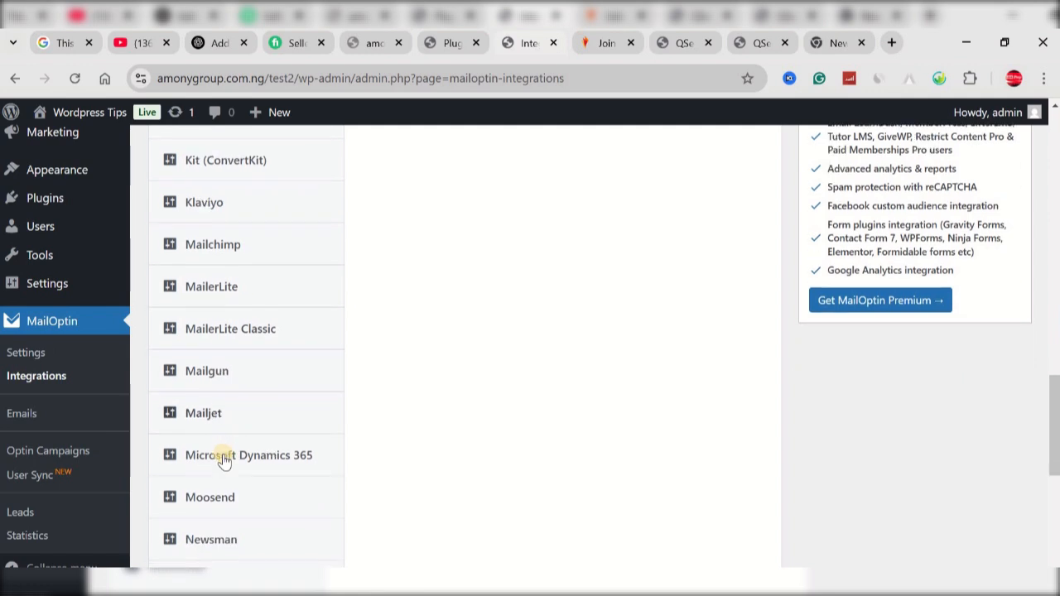
{"action": "scroll", "coordinate": [225, 460], "scroll_direction": "down", "scroll_amount": 1}
{"action": "scroll", "coordinate": [225, 439], "scroll_direction": "down", "scroll_amount": 3}
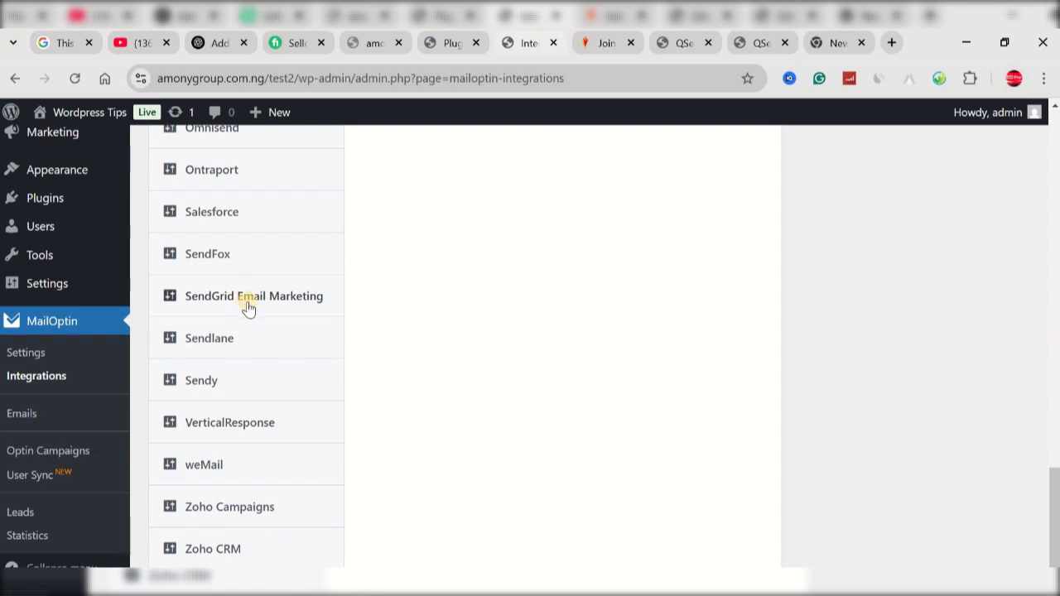
{"action": "scroll", "coordinate": [251, 348], "scroll_direction": "down", "scroll_amount": 1}
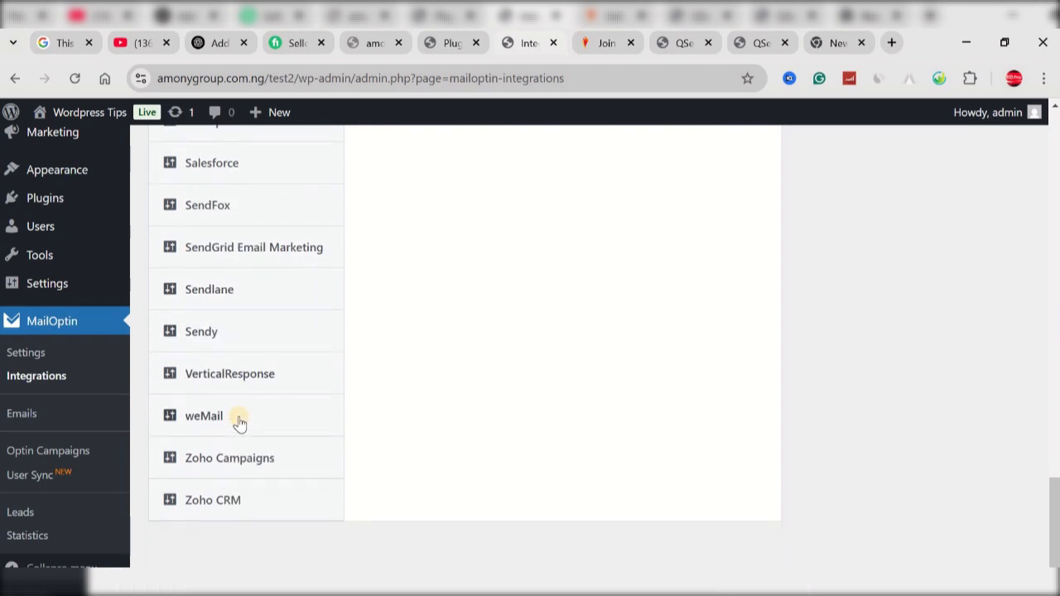
{"action": "scroll", "coordinate": [236, 421], "scroll_direction": "up", "scroll_amount": 2}
{"action": "scroll", "coordinate": [239, 422], "scroll_direction": "up", "scroll_amount": 5}
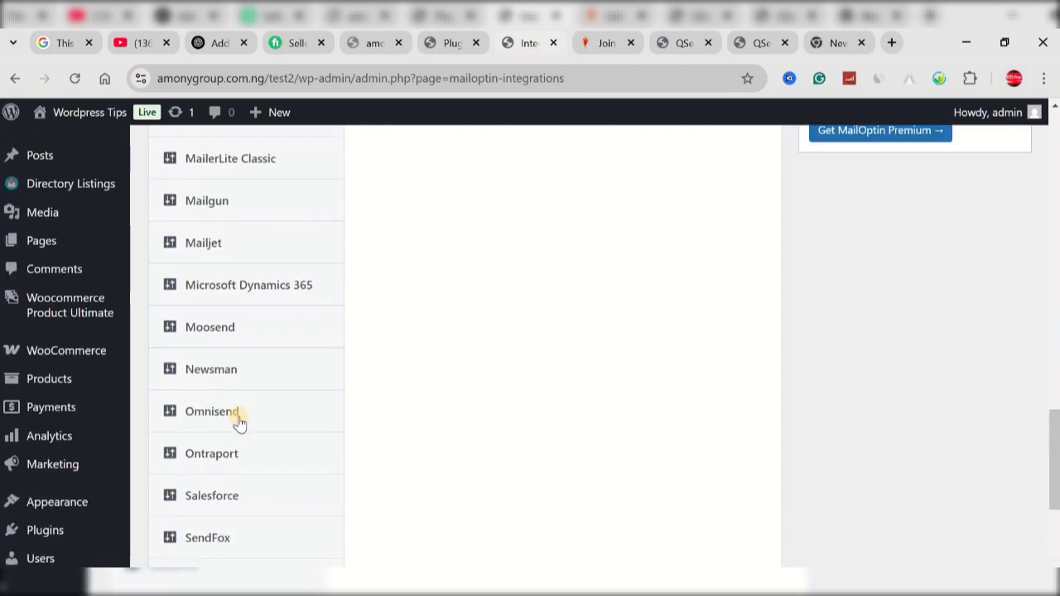
{"action": "scroll", "coordinate": [238, 422], "scroll_direction": "up", "scroll_amount": 1}
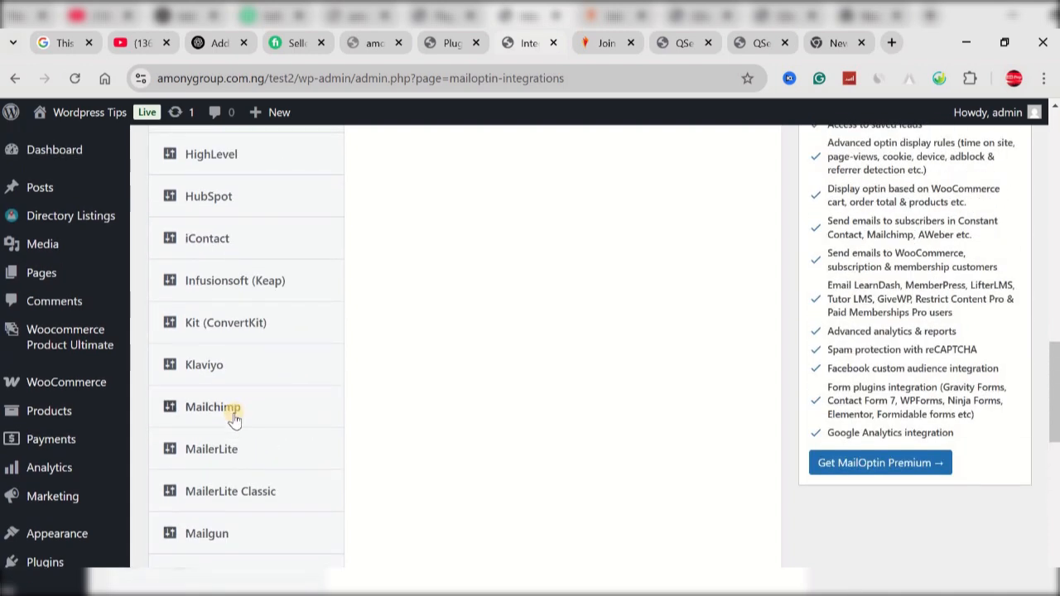
{"action": "scroll", "coordinate": [236, 414], "scroll_direction": "up", "scroll_amount": 10}
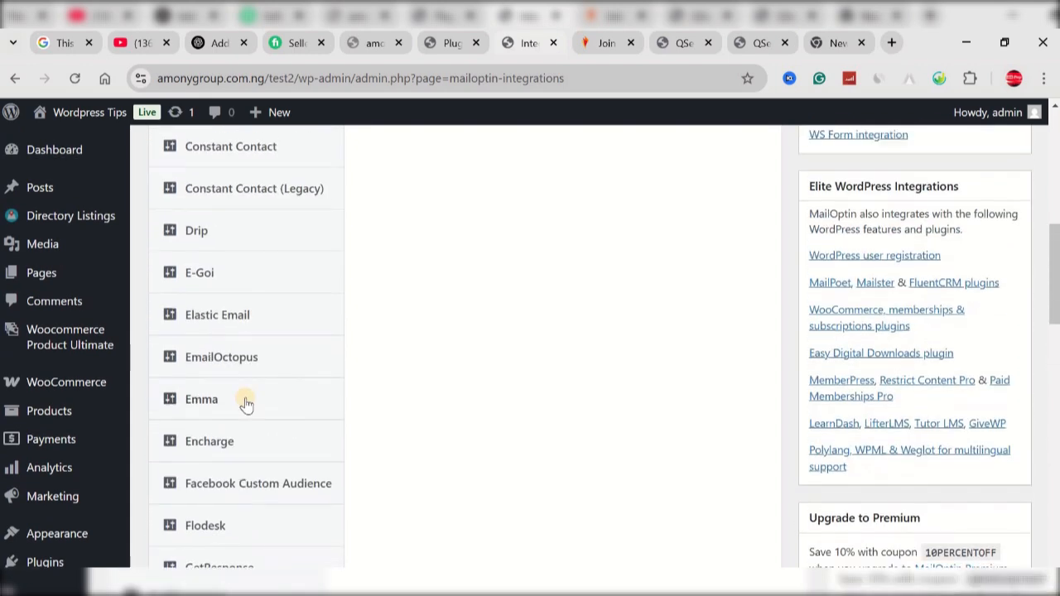
{"action": "scroll", "coordinate": [245, 404], "scroll_direction": "up", "scroll_amount": 10}
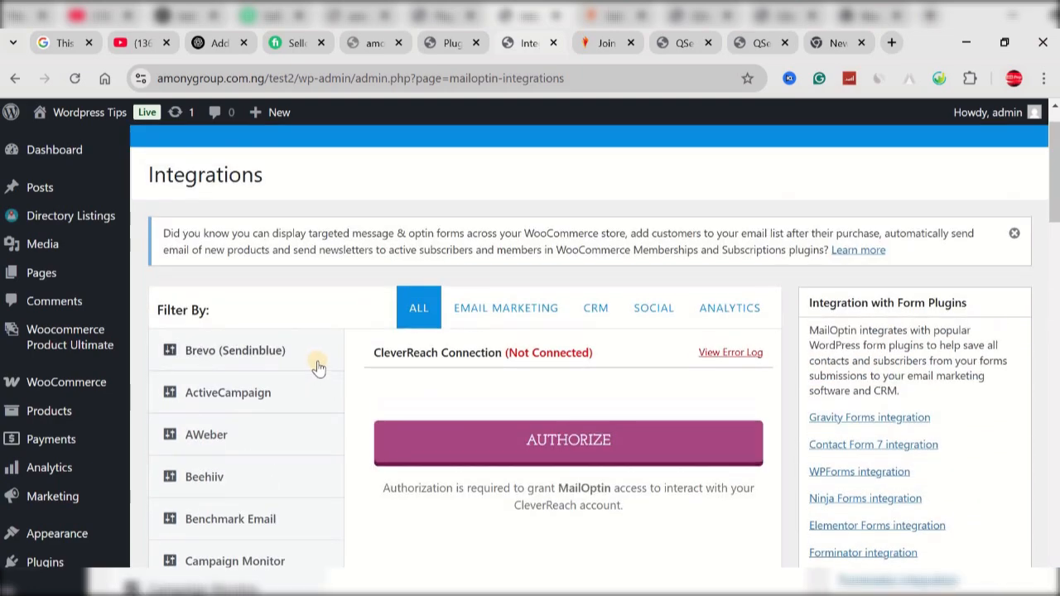
{"action": "scroll", "coordinate": [319, 367], "scroll_direction": "down", "scroll_amount": 10}
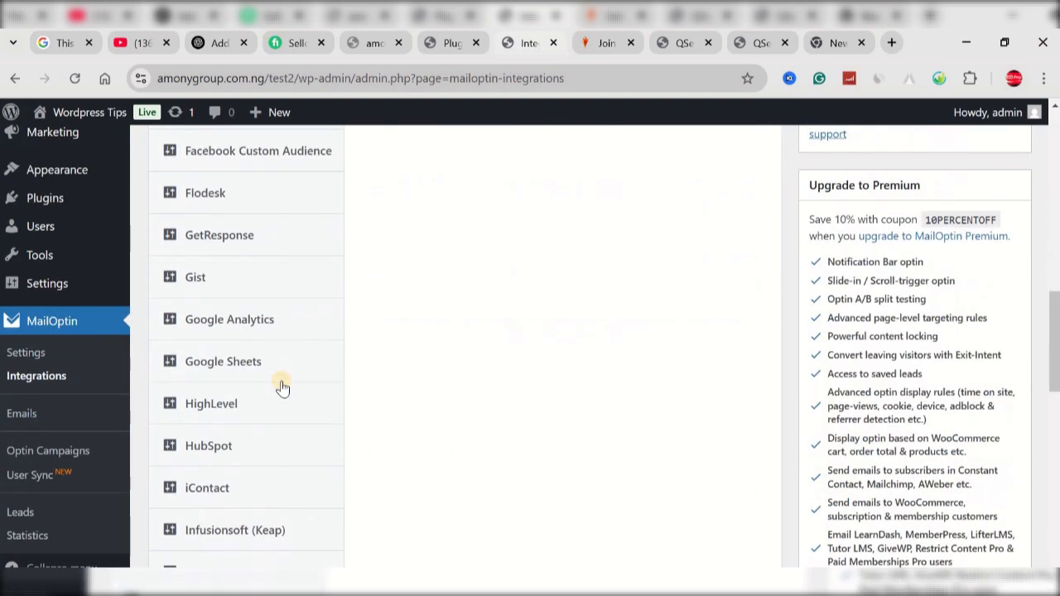
{"action": "scroll", "coordinate": [280, 390], "scroll_direction": "down", "scroll_amount": 2}
{"action": "scroll", "coordinate": [280, 390], "scroll_direction": "down", "scroll_amount": 2}
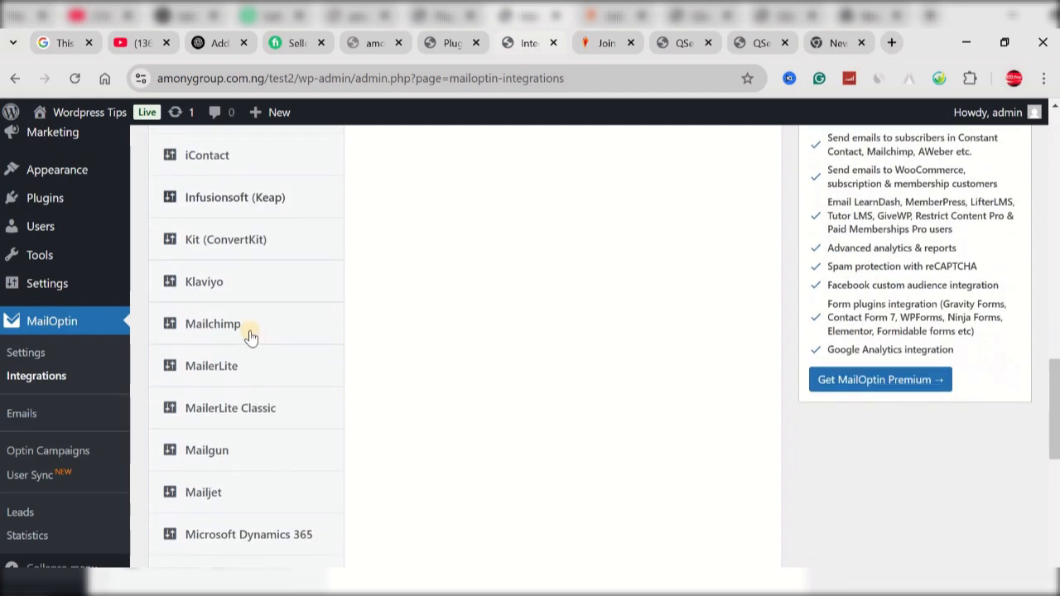
Step: Open the Mailchimp connection settings among the integrations and view its API key field
{"action": "scroll", "coordinate": [373, 386], "scroll_direction": "up", "scroll_amount": 8}
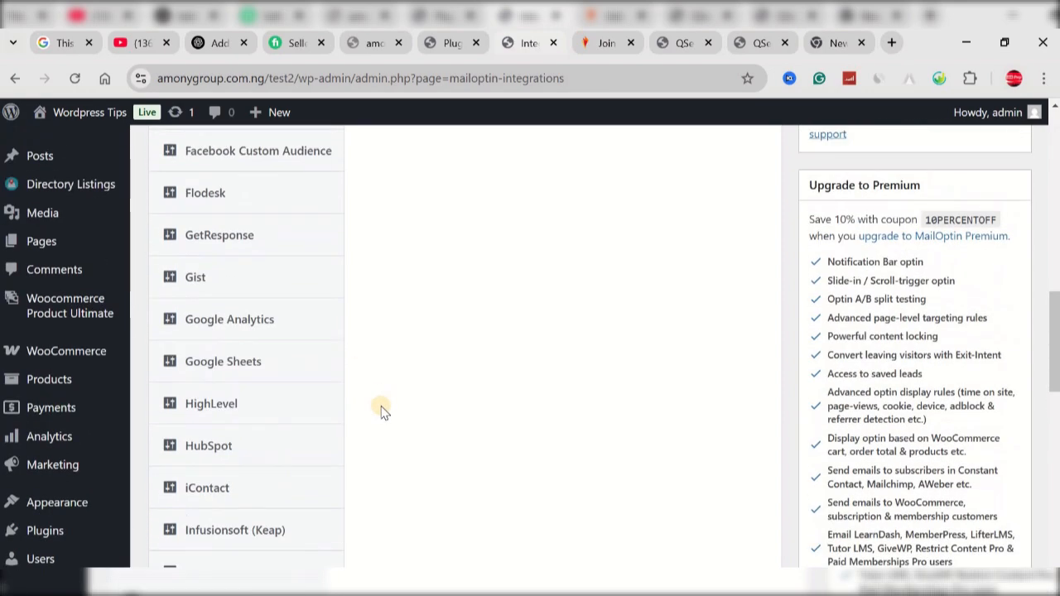
{"action": "scroll", "coordinate": [381, 411], "scroll_direction": "down", "scroll_amount": 8}
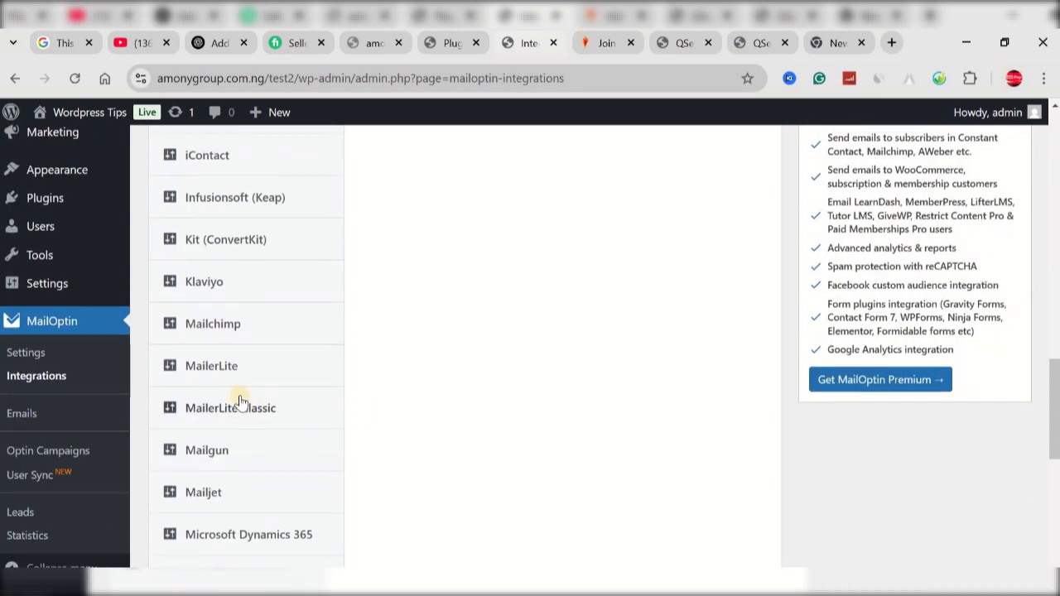
{"action": "left_click", "coordinate": [215, 325]}
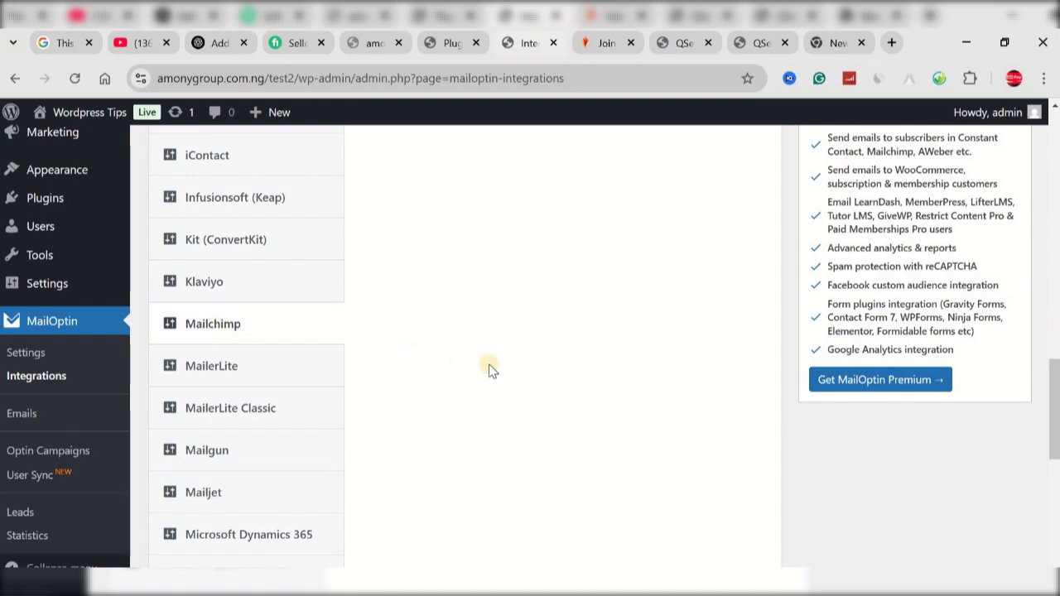
{"action": "scroll", "coordinate": [488, 369], "scroll_direction": "down", "scroll_amount": 2}
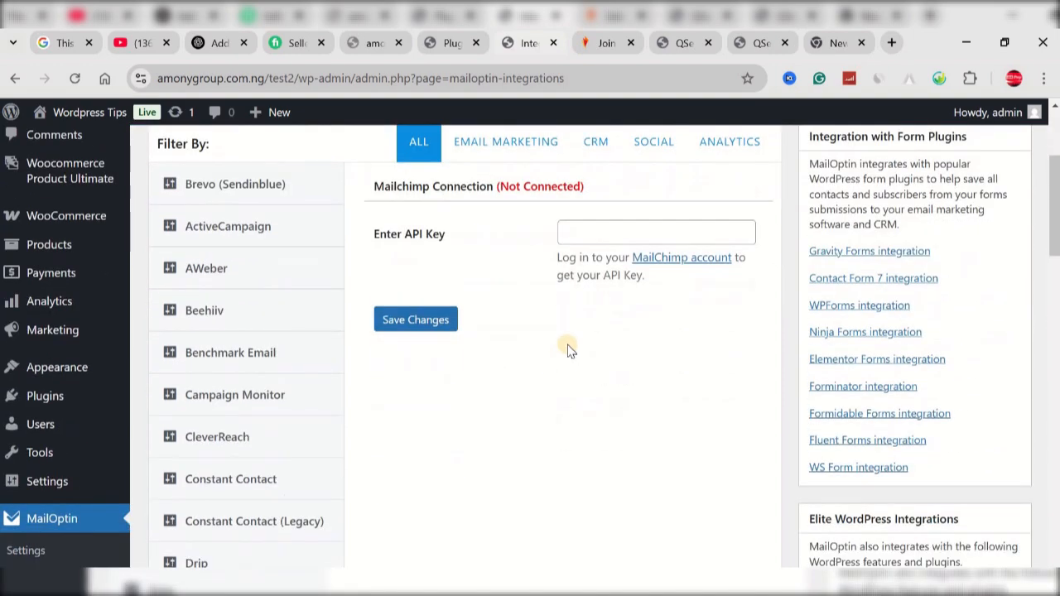
{"action": "scroll", "coordinate": [568, 345], "scroll_direction": "up", "scroll_amount": 1}
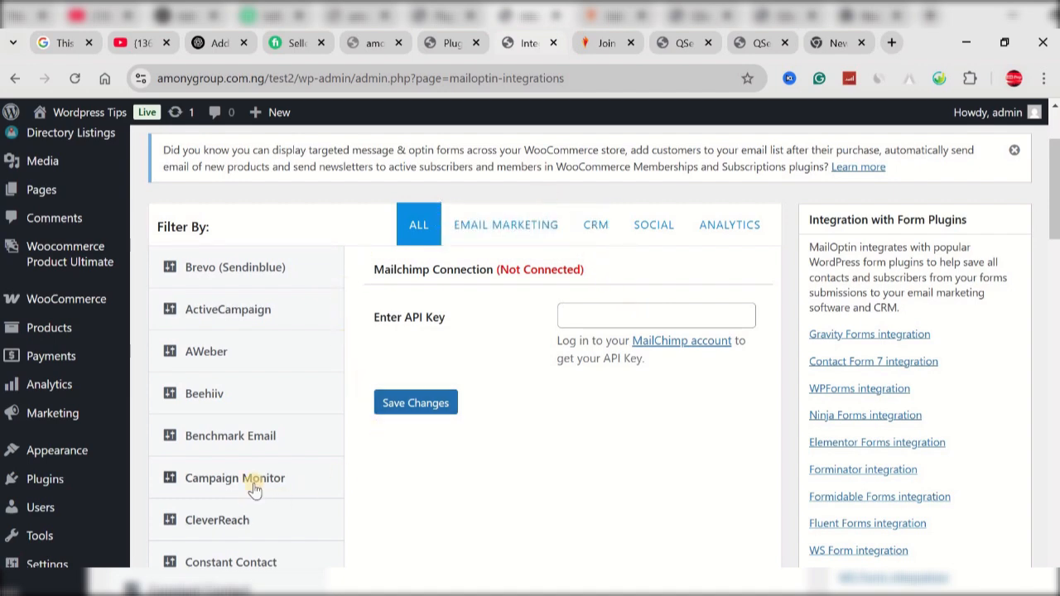
Step: Go to MailOptin's optin campaigns and start adding a new campaign
{"action": "scroll", "coordinate": [260, 432], "scroll_direction": "down", "scroll_amount": 1}
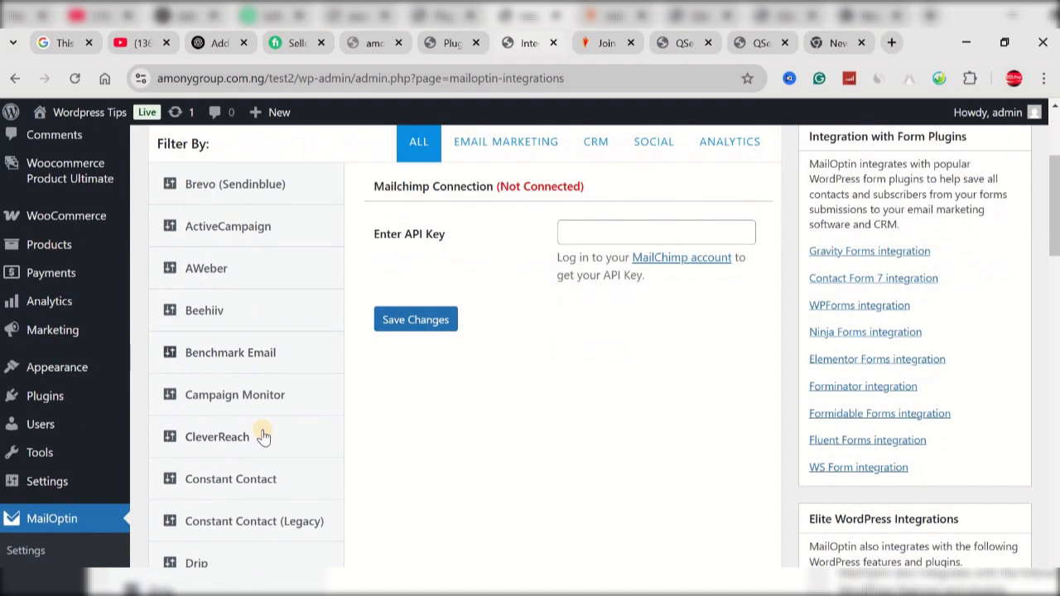
{"action": "scroll", "coordinate": [263, 436], "scroll_direction": "down", "scroll_amount": 2}
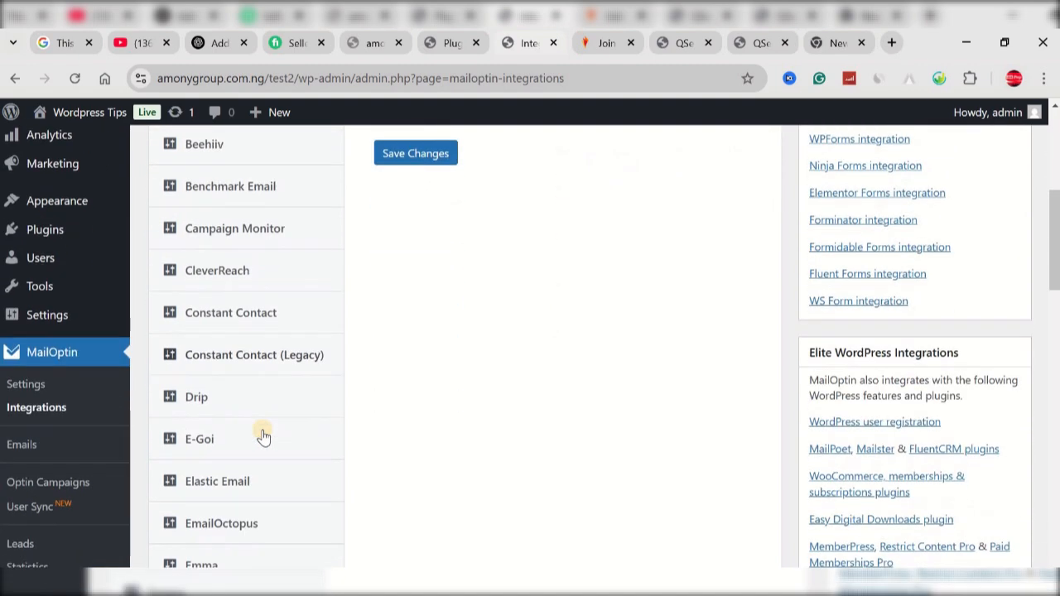
{"action": "scroll", "coordinate": [237, 378], "scroll_direction": "down", "scroll_amount": 1}
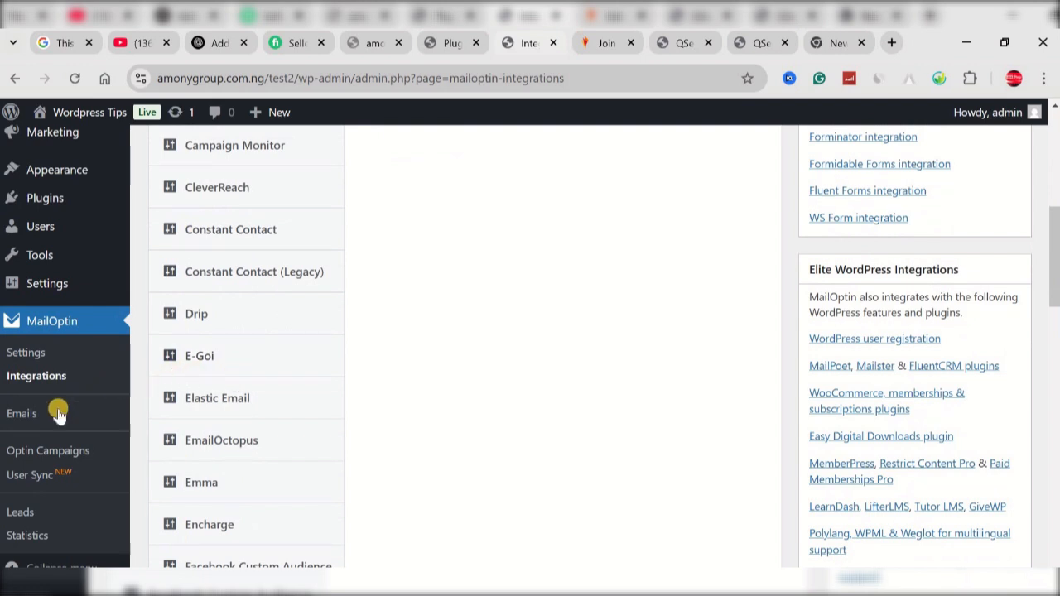
{"action": "left_click", "coordinate": [45, 451]}
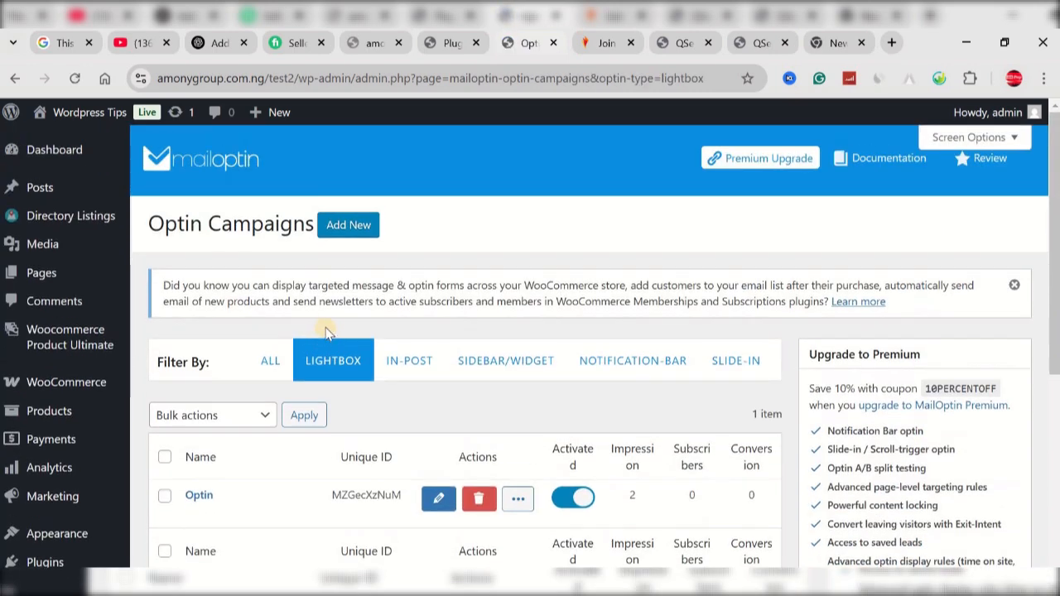
{"action": "left_click", "coordinate": [343, 228]}
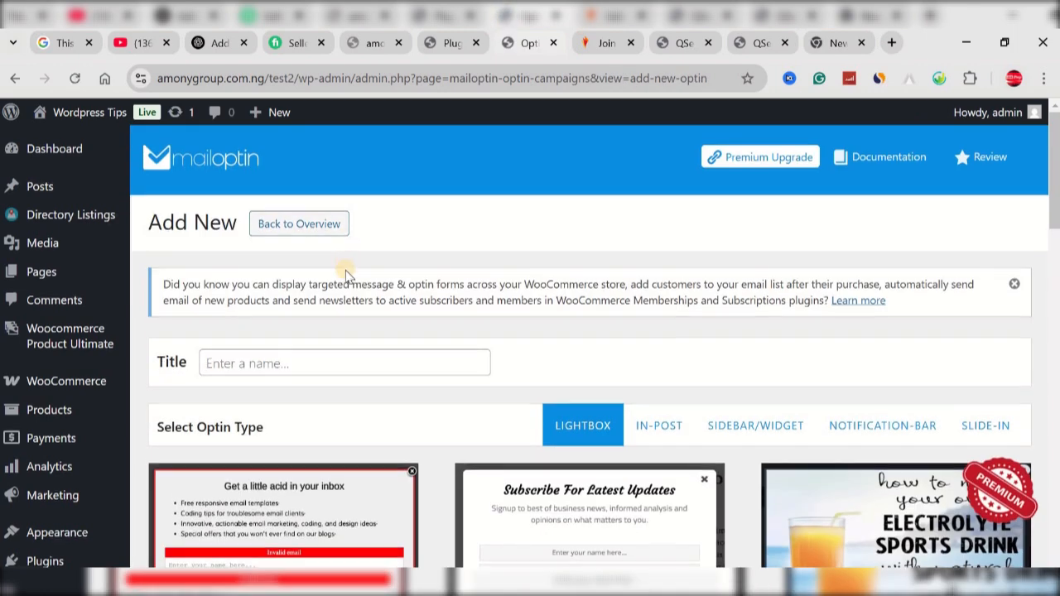
Step: Title the new optin campaign "optin form"
{"action": "scroll", "coordinate": [321, 305], "scroll_direction": "down", "scroll_amount": 1}
{"action": "left_click", "coordinate": [298, 281]}
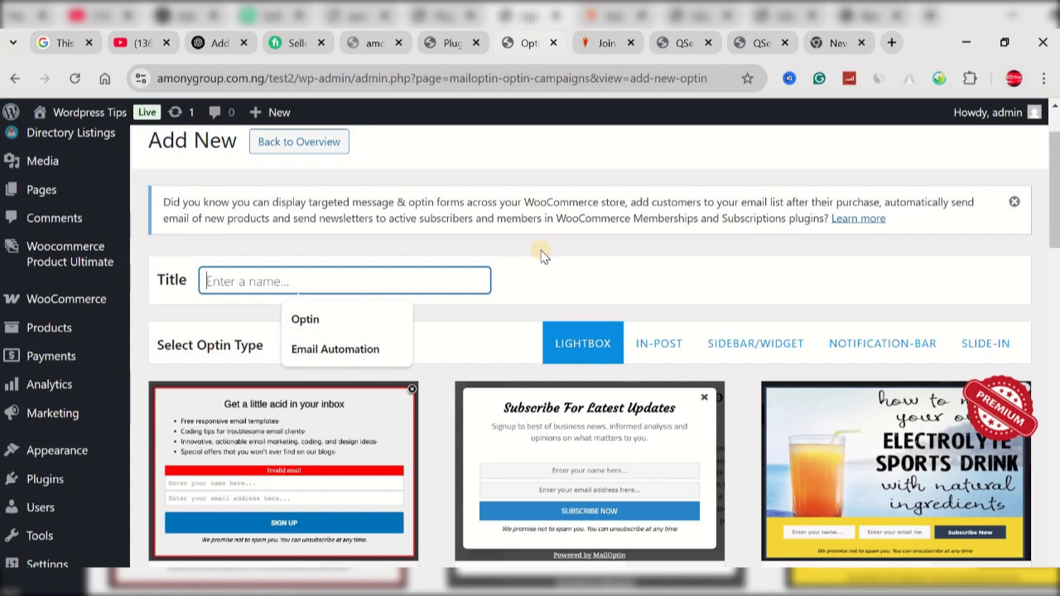
{"action": "type", "text": "opt"}
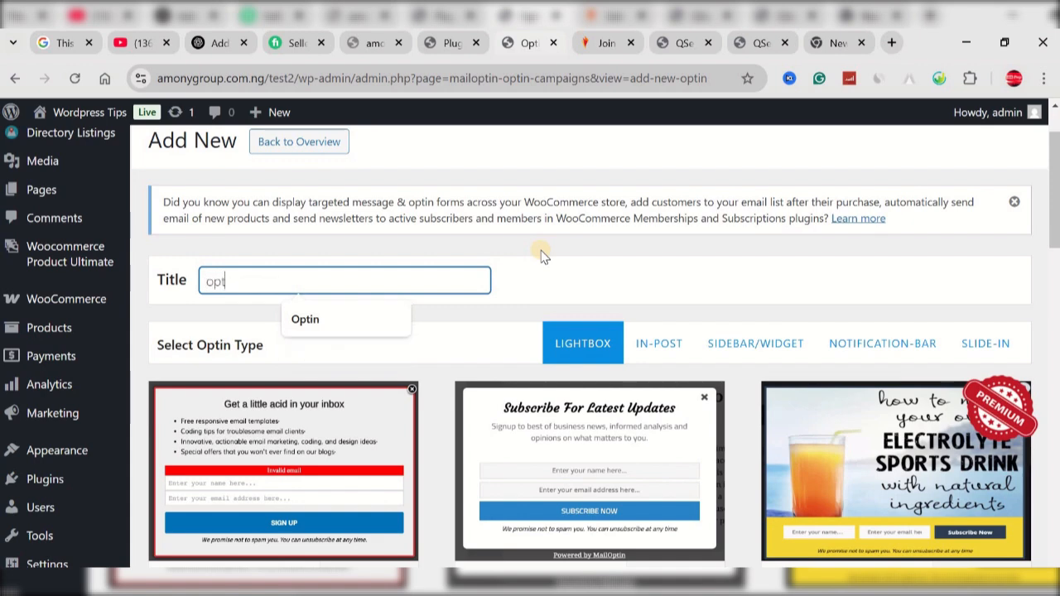
{"action": "type", "text": "ing"}
{"action": "type", "text": " form"}
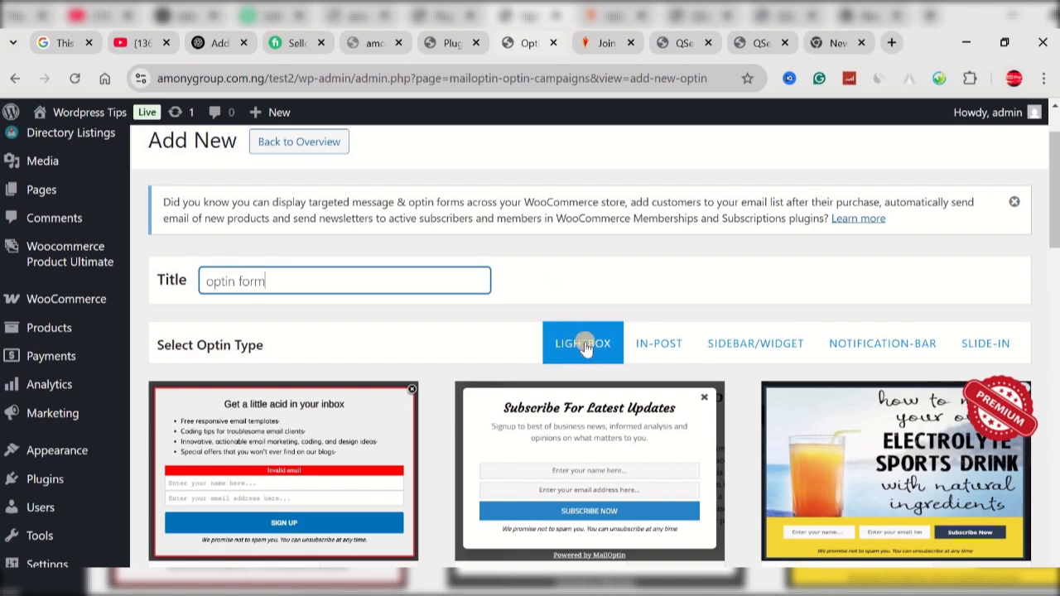
Step: Browse the lightbox themes and create the campaign with the Elegance theme
{"action": "scroll", "coordinate": [586, 348], "scroll_direction": "down", "scroll_amount": 3}
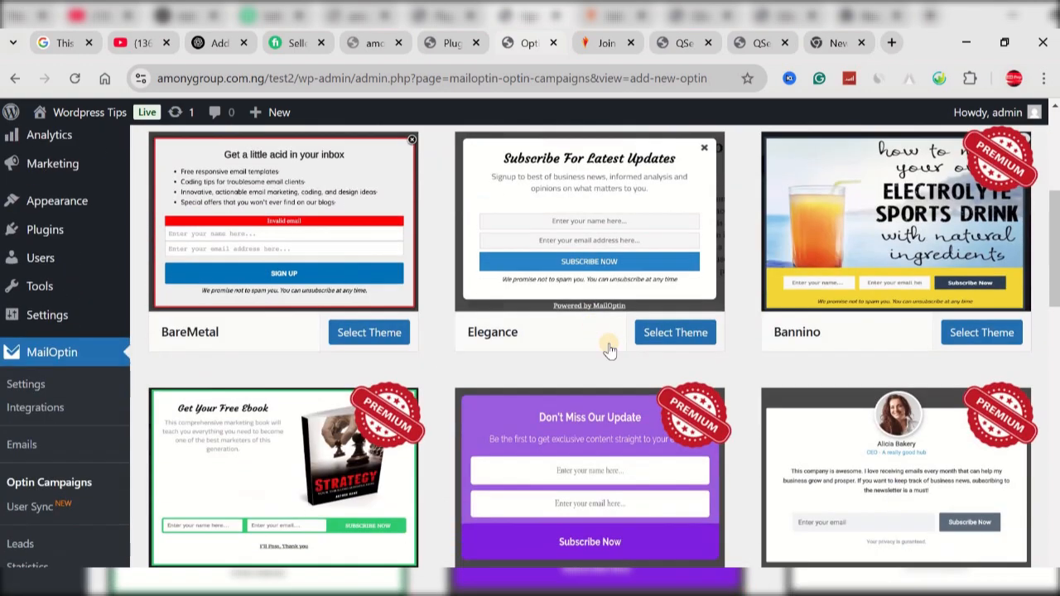
{"action": "scroll", "coordinate": [859, 350], "scroll_direction": "down", "scroll_amount": 2}
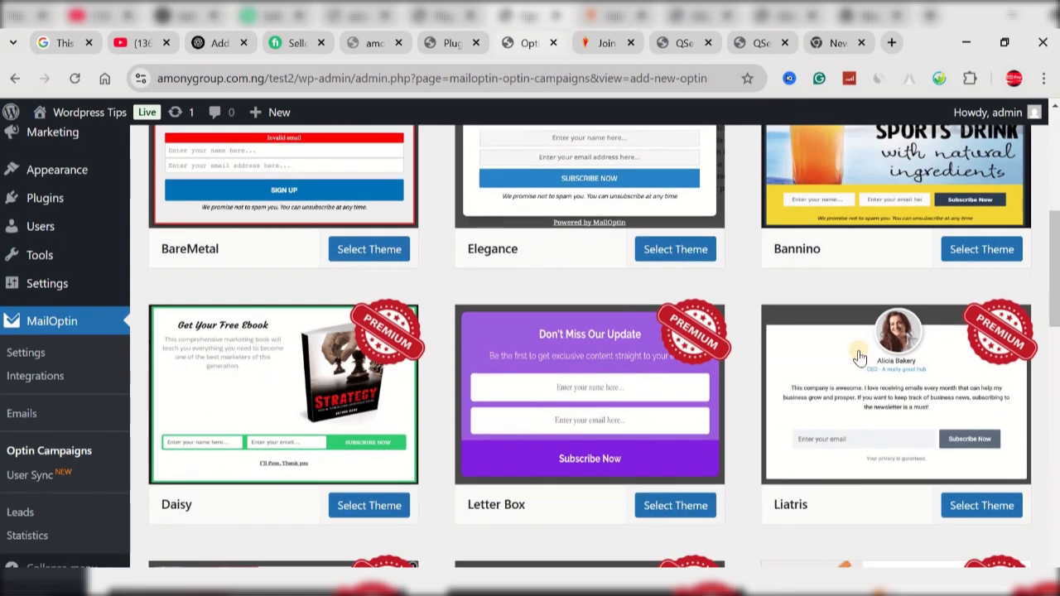
{"action": "scroll", "coordinate": [859, 356], "scroll_direction": "up", "scroll_amount": 3}
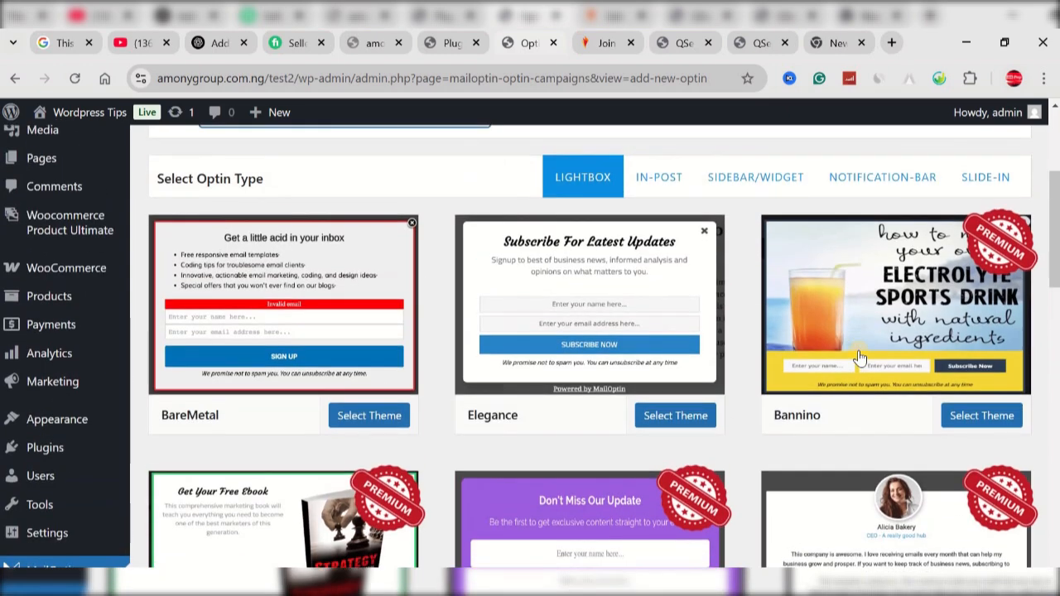
{"action": "scroll", "coordinate": [824, 381], "scroll_direction": "down", "scroll_amount": 2}
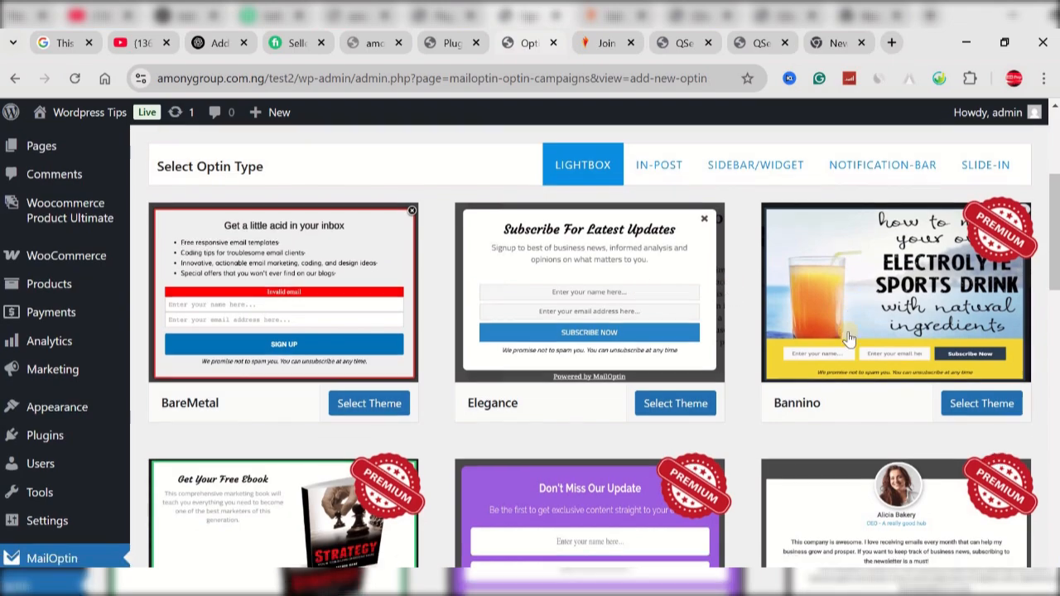
{"action": "scroll", "coordinate": [824, 381], "scroll_direction": "down", "scroll_amount": 7}
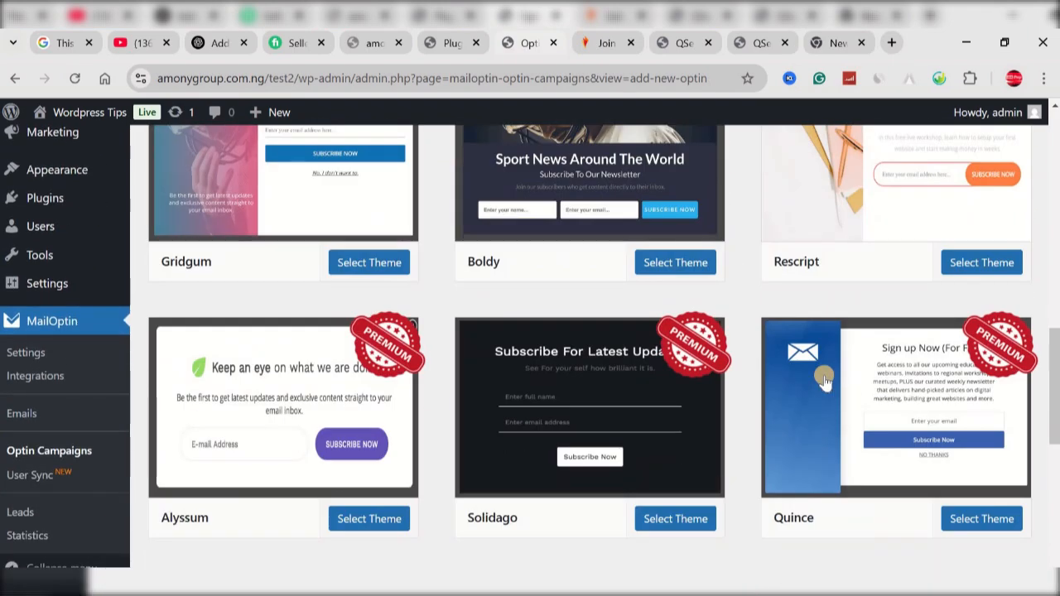
{"action": "scroll", "coordinate": [824, 379], "scroll_direction": "down", "scroll_amount": 1}
{"action": "scroll", "coordinate": [823, 373], "scroll_direction": "up", "scroll_amount": 12}
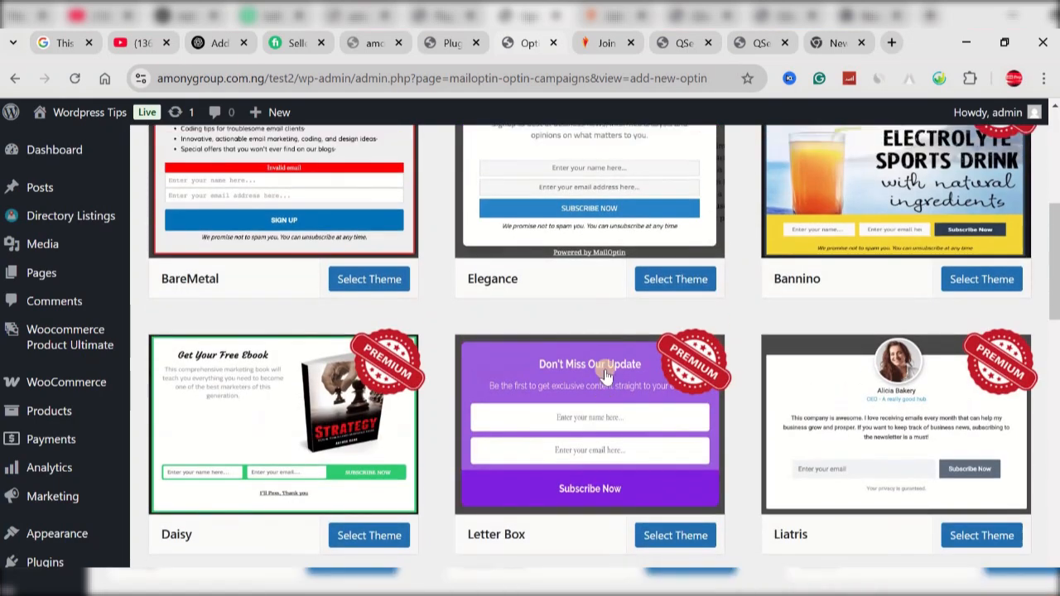
{"action": "scroll", "coordinate": [598, 376], "scroll_direction": "up", "scroll_amount": 3}
{"action": "left_click", "coordinate": [588, 384]}
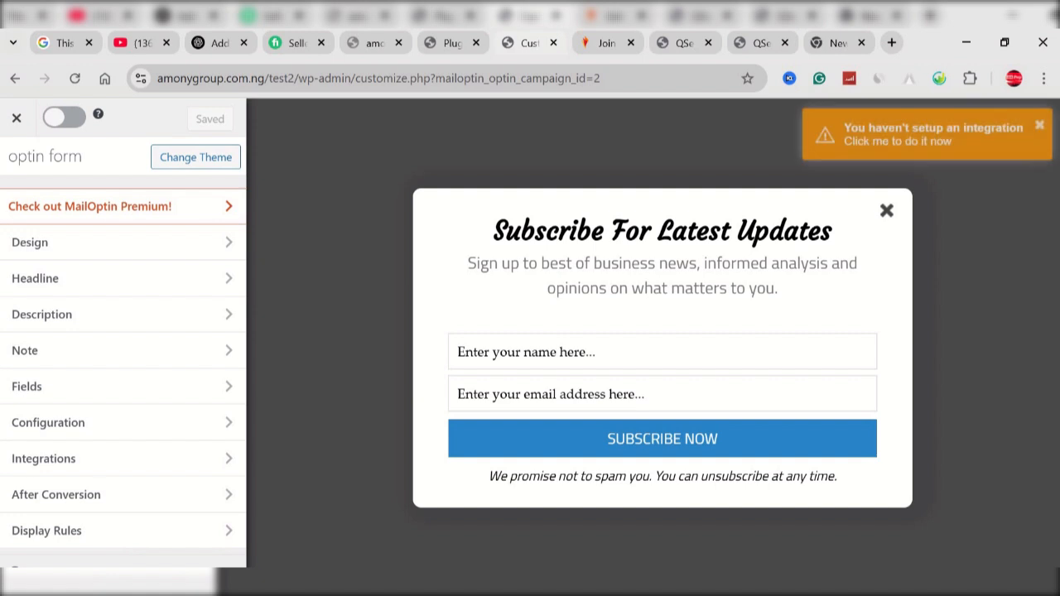
Step: Cut "Don't Miss Out! Get Exclusive Updates & Offers!" from the Notepad draft and replace the optin form's headline in the browser with it
{"action": "left_click", "coordinate": [373, 589]}
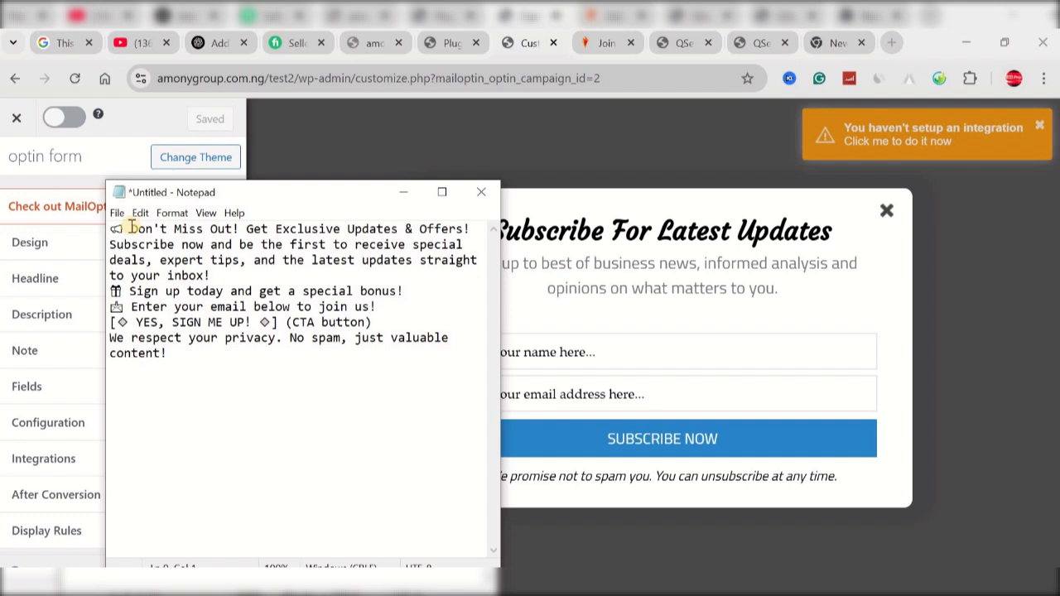
{"action": "left_click_drag", "start_coordinate": [130, 226], "coordinate": [477, 230]}
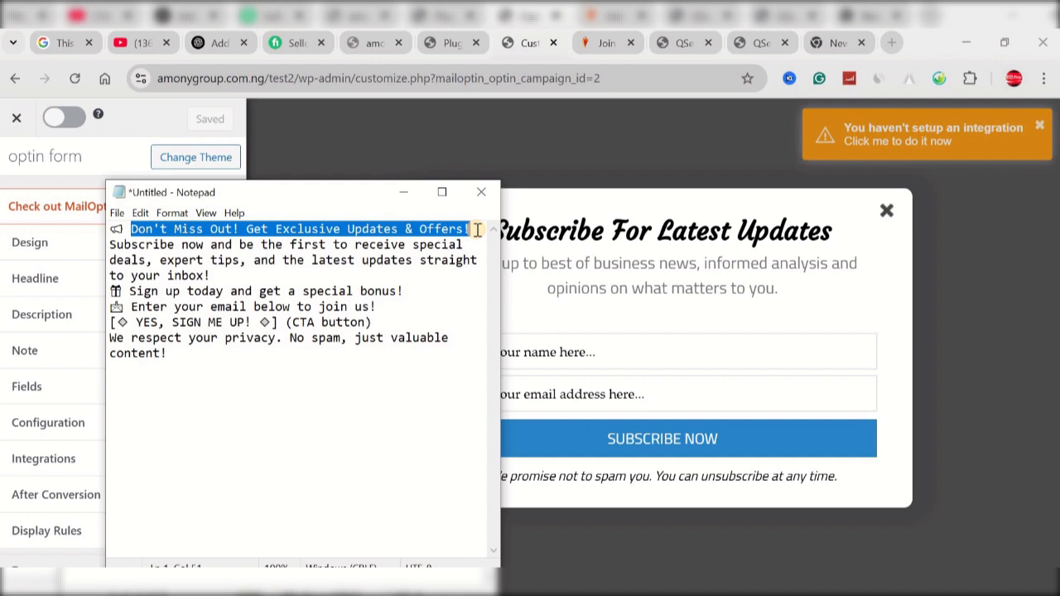
{"action": "key", "text": "ctrl+x"}
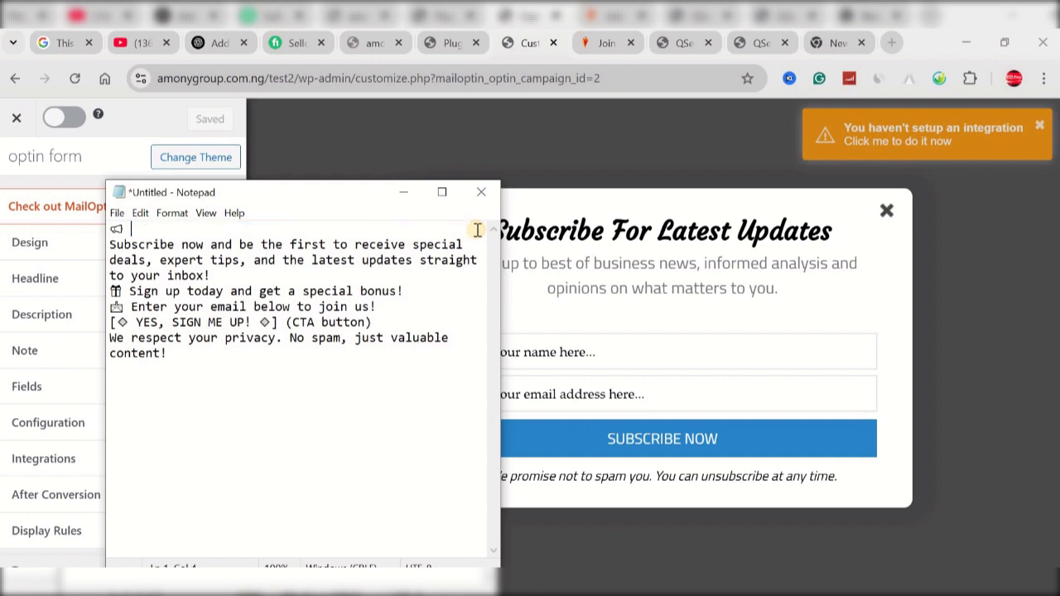
{"action": "left_click", "coordinate": [522, 209]}
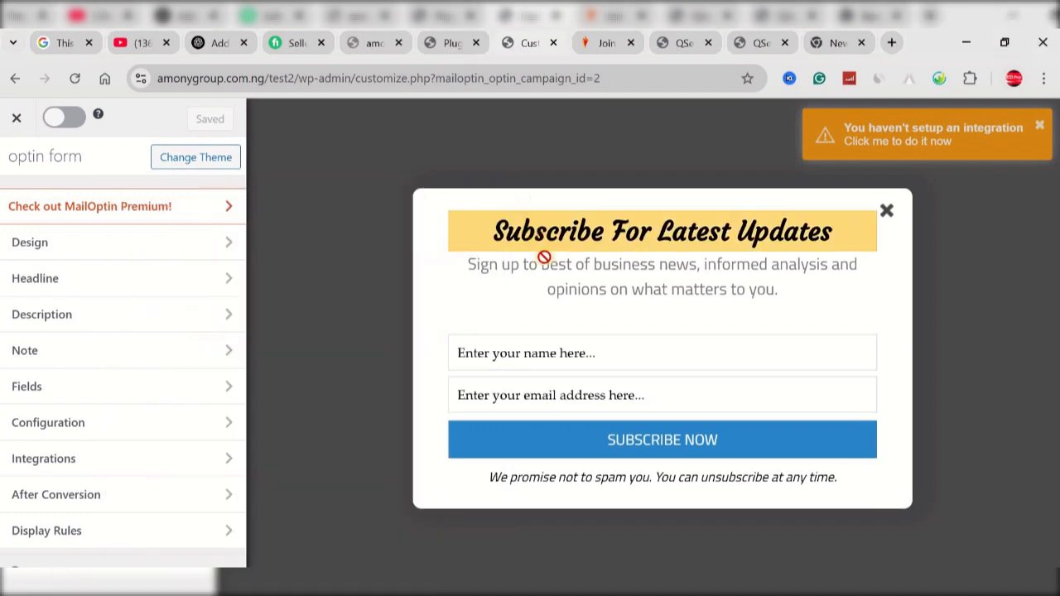
{"action": "left_click", "coordinate": [602, 232]}
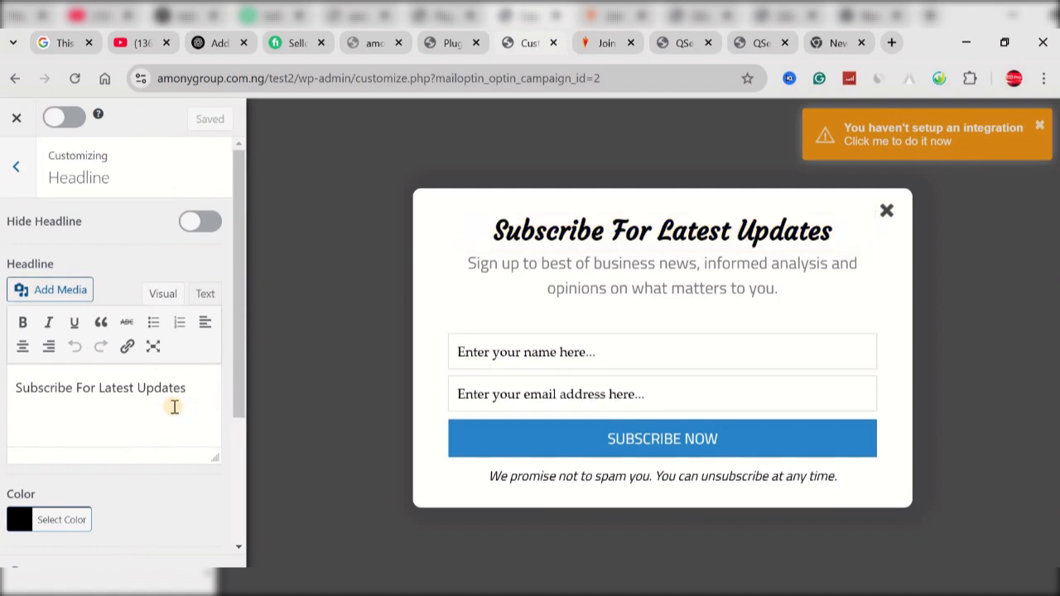
{"action": "key", "text": "ctrl+a"}
{"action": "key", "text": "ctrl+v"}
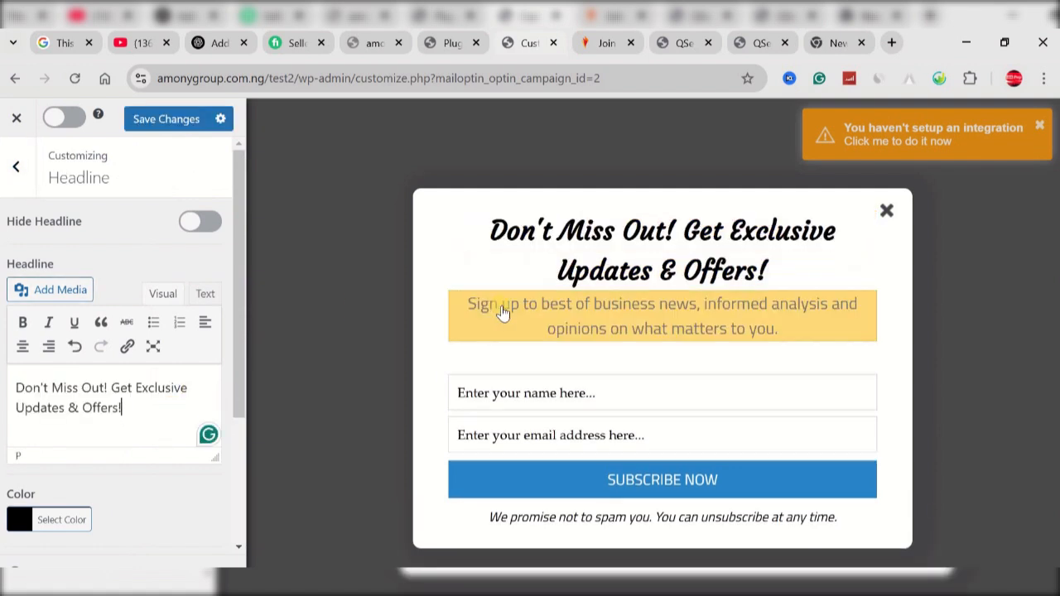
Step: Replace the description with Notepad's "Subscribe now and be the first to receive special deals, expert tips, and the latest updates straight to your inbox!" and save
{"action": "left_click", "coordinate": [503, 311]}
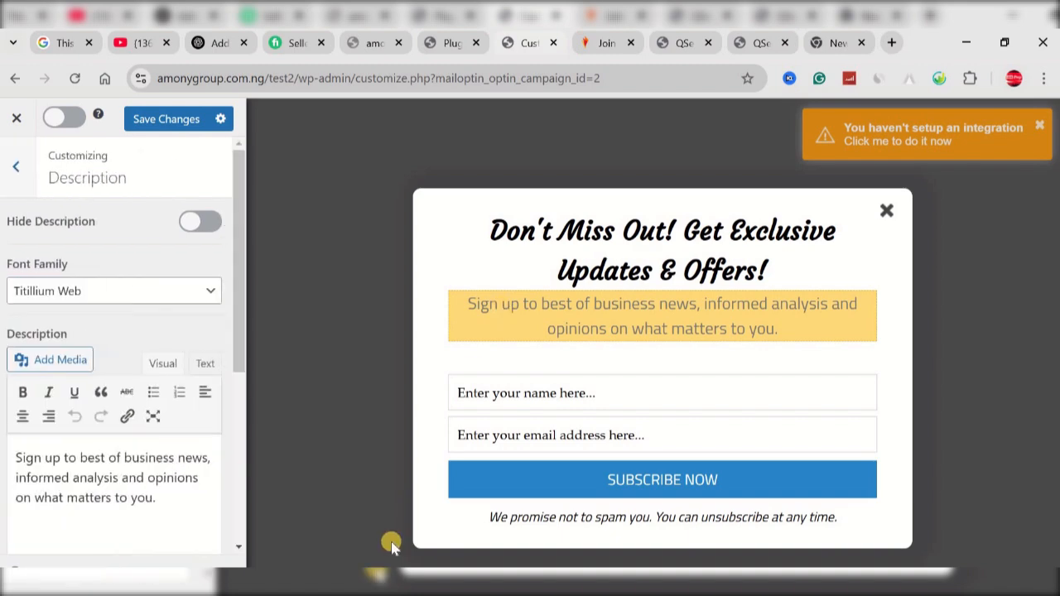
{"action": "key", "text": "alt+Tab"}
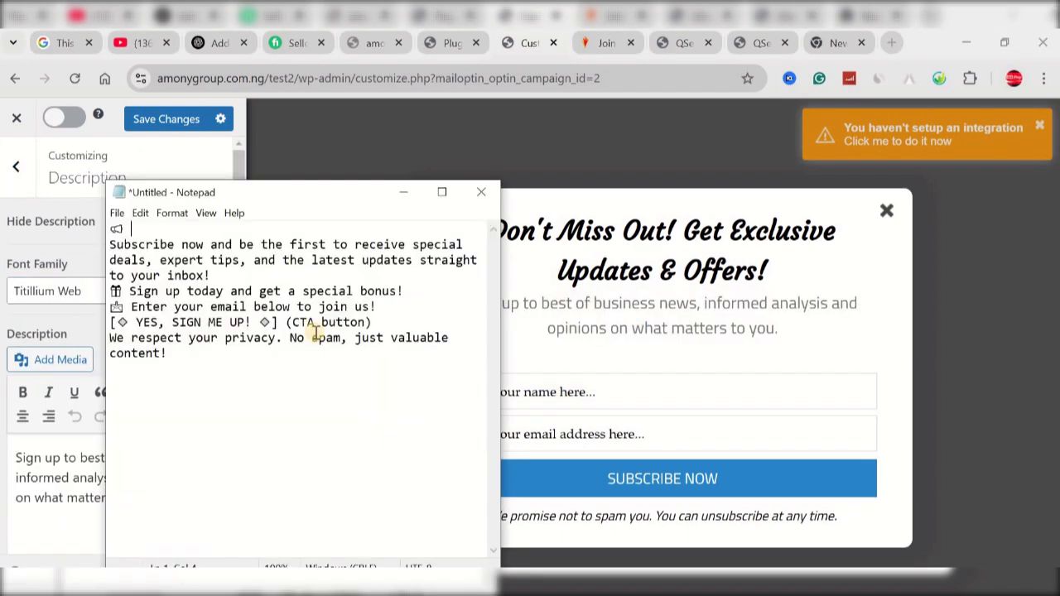
{"action": "left_click_drag", "start_coordinate": [225, 275], "coordinate": [112, 247]}
{"action": "key", "text": "ctrl+x"}
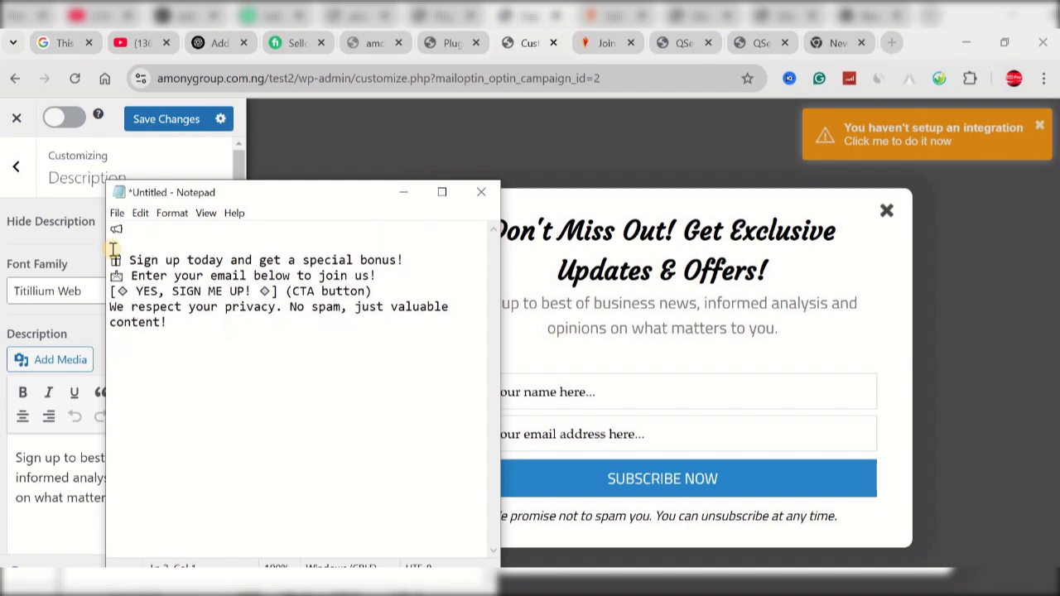
{"action": "left_click", "coordinate": [71, 478]}
{"action": "key", "text": "ctrl+a"}
{"action": "key", "text": "ctrl+v"}
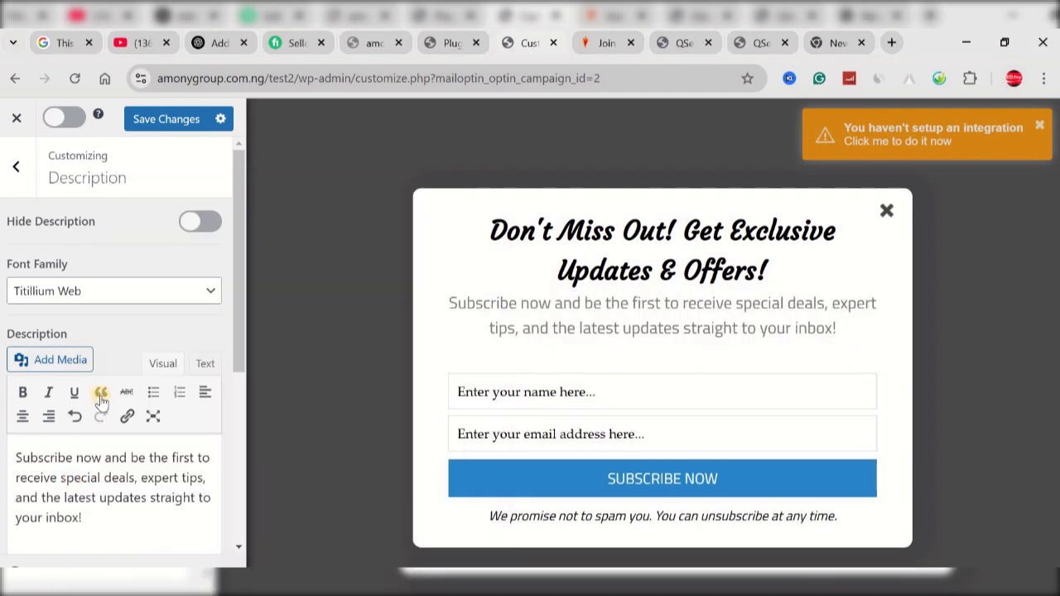
{"action": "left_click", "coordinate": [147, 120]}
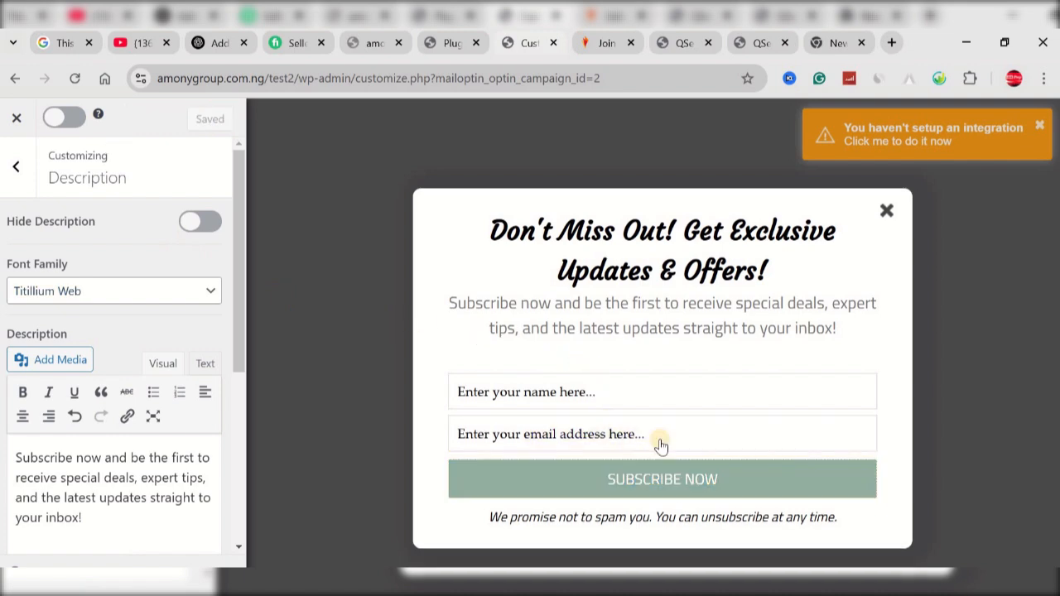
Step: Examine the optin form's name and email field options, the headline's colour and font settings, and the note settings
{"action": "left_click", "coordinate": [602, 401]}
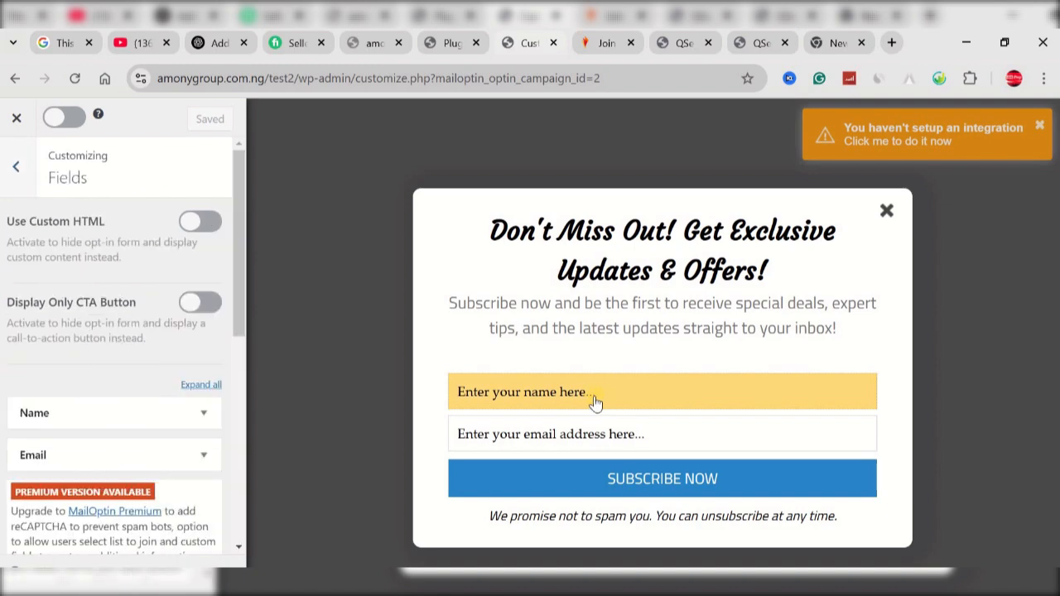
{"action": "left_click", "coordinate": [203, 413]}
{"action": "scroll", "coordinate": [149, 372], "scroll_direction": "down", "scroll_amount": 3}
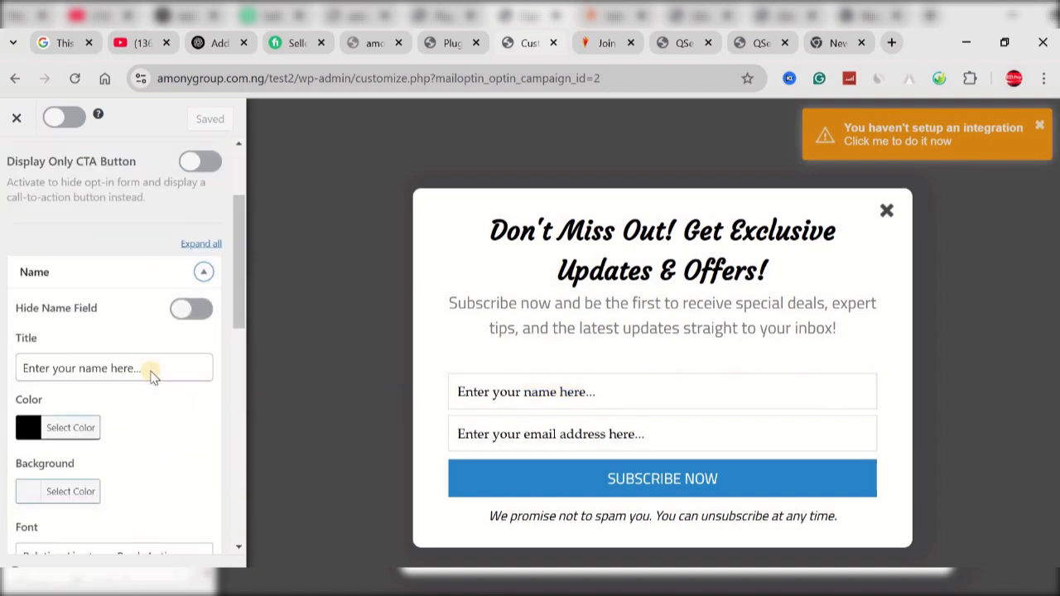
{"action": "left_click", "coordinate": [504, 433]}
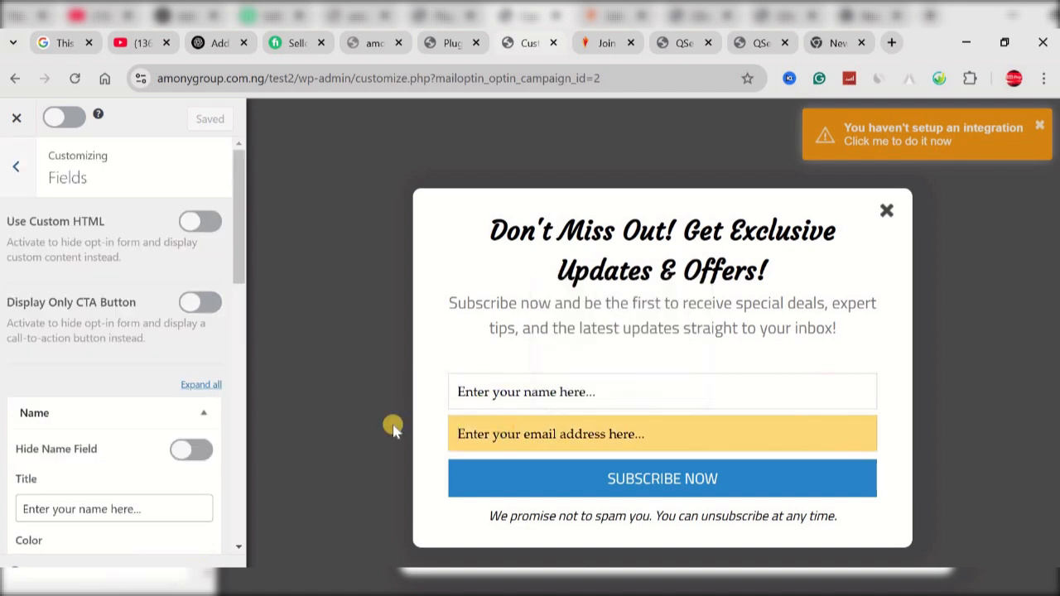
{"action": "left_click", "coordinate": [635, 274]}
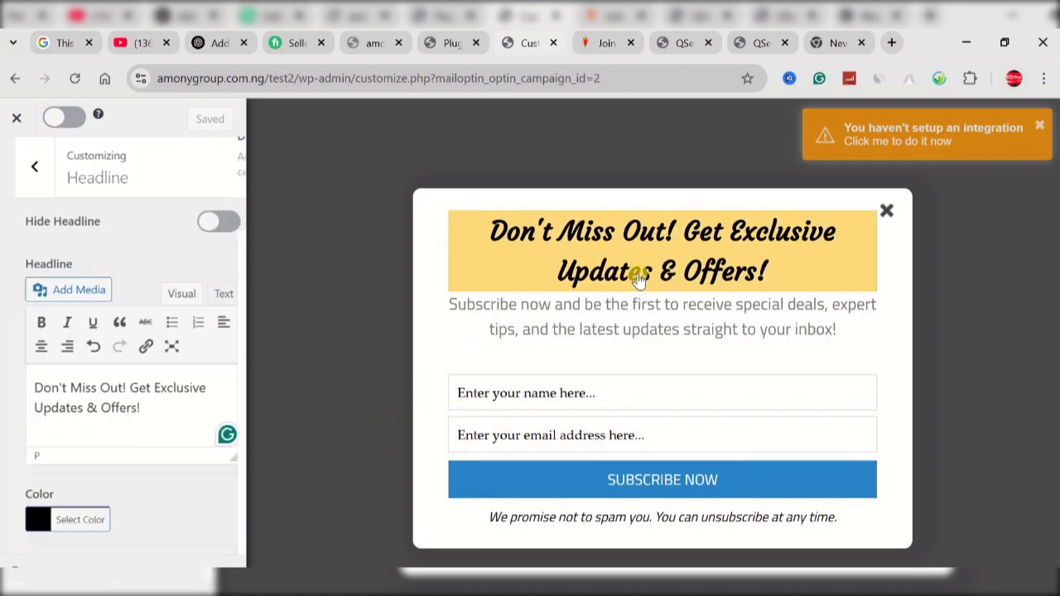
{"action": "scroll", "coordinate": [78, 473], "scroll_direction": "down", "scroll_amount": 3}
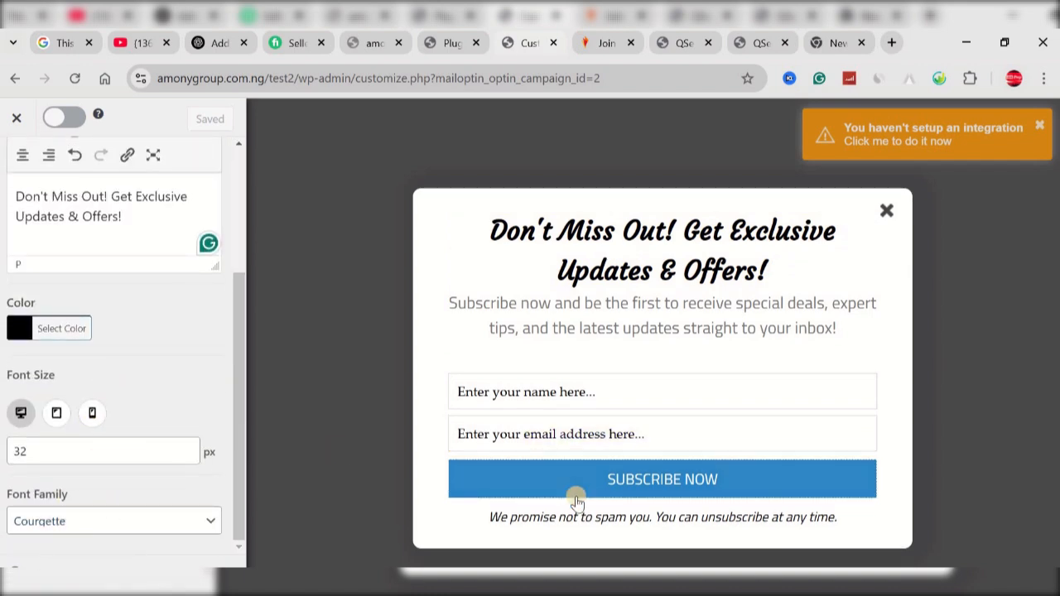
{"action": "left_click", "coordinate": [576, 530]}
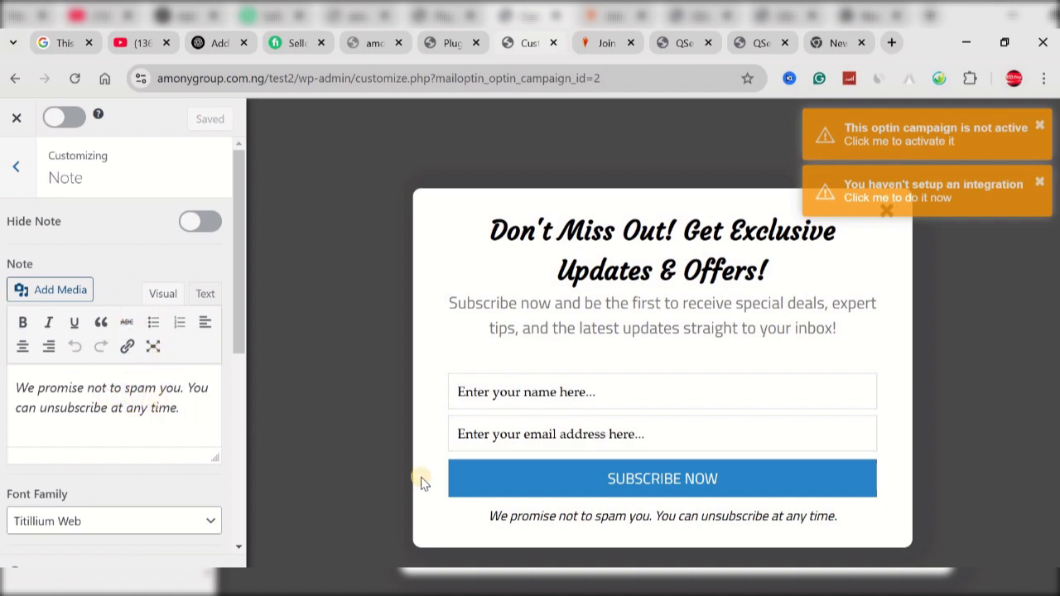
{"action": "left_click", "coordinate": [17, 167]}
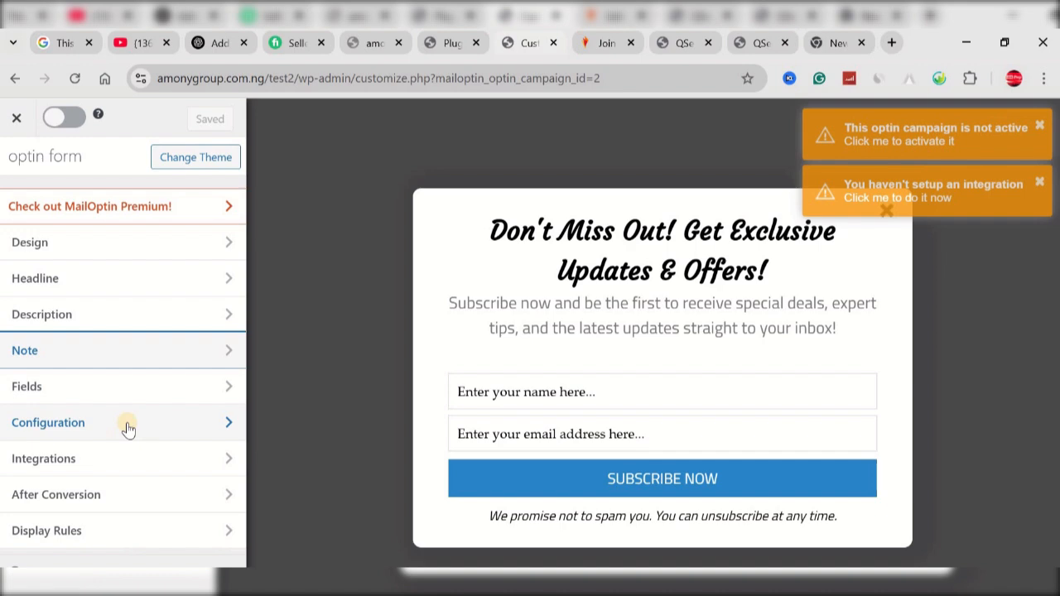
Step: Set the new integration in the campaign's integration settings to WordPress User Registration
{"action": "left_click", "coordinate": [99, 463]}
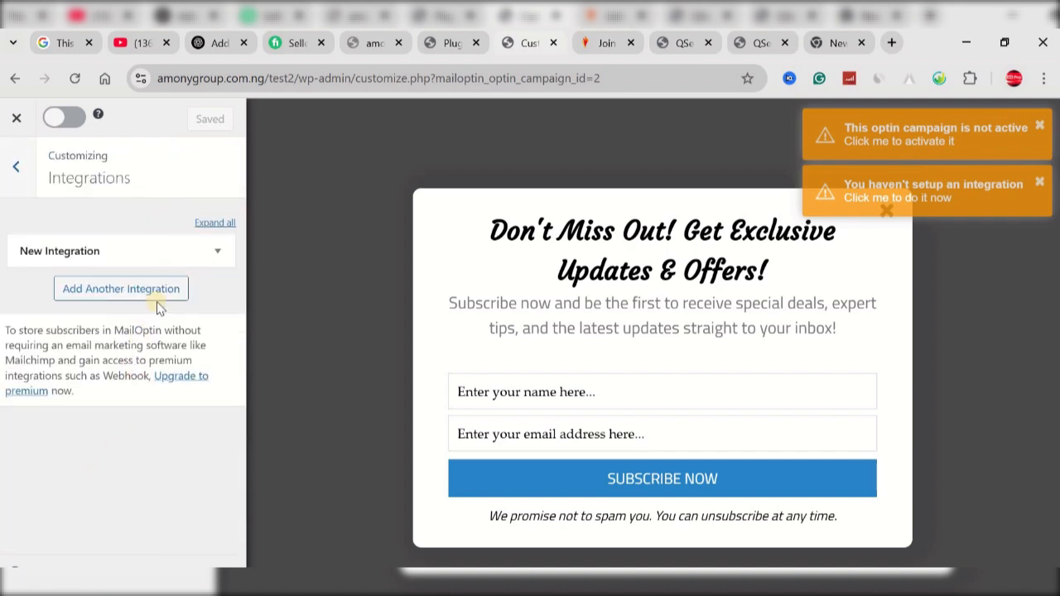
{"action": "left_click", "coordinate": [219, 254]}
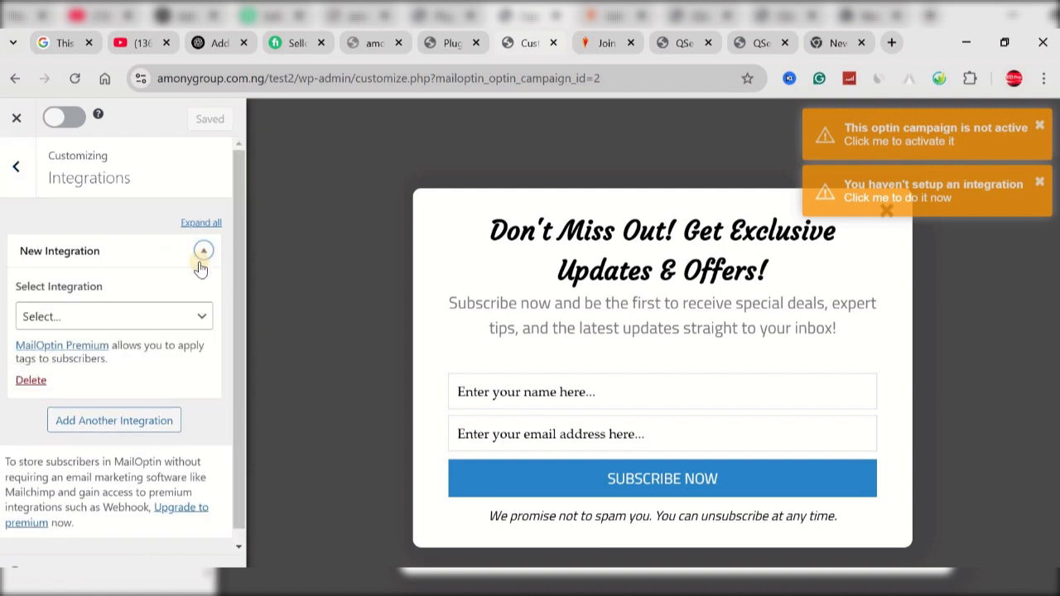
{"action": "left_click", "coordinate": [213, 252]}
{"action": "left_click", "coordinate": [212, 251]}
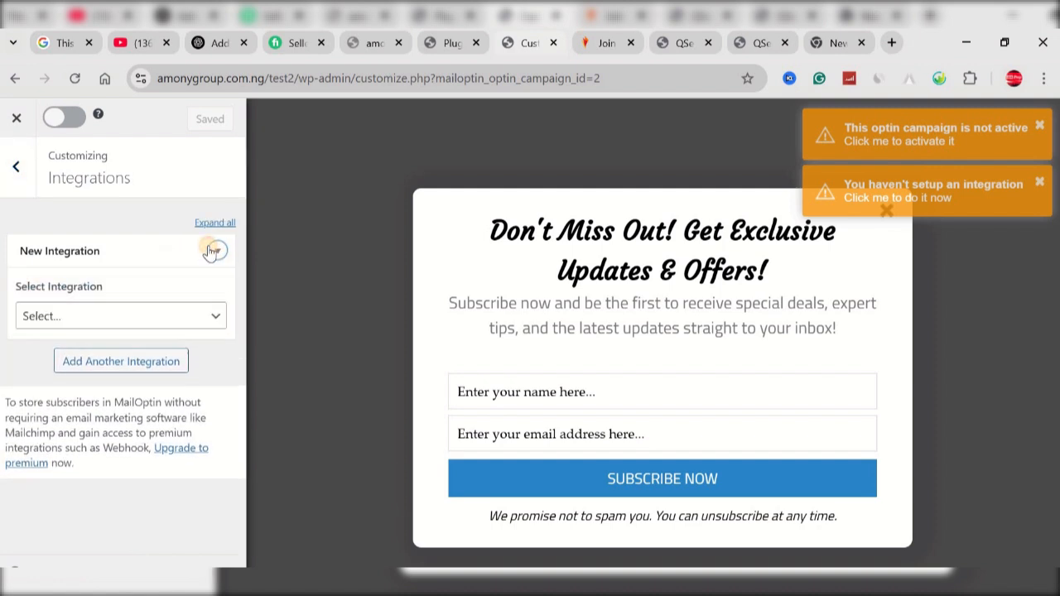
{"action": "left_click", "coordinate": [155, 325]}
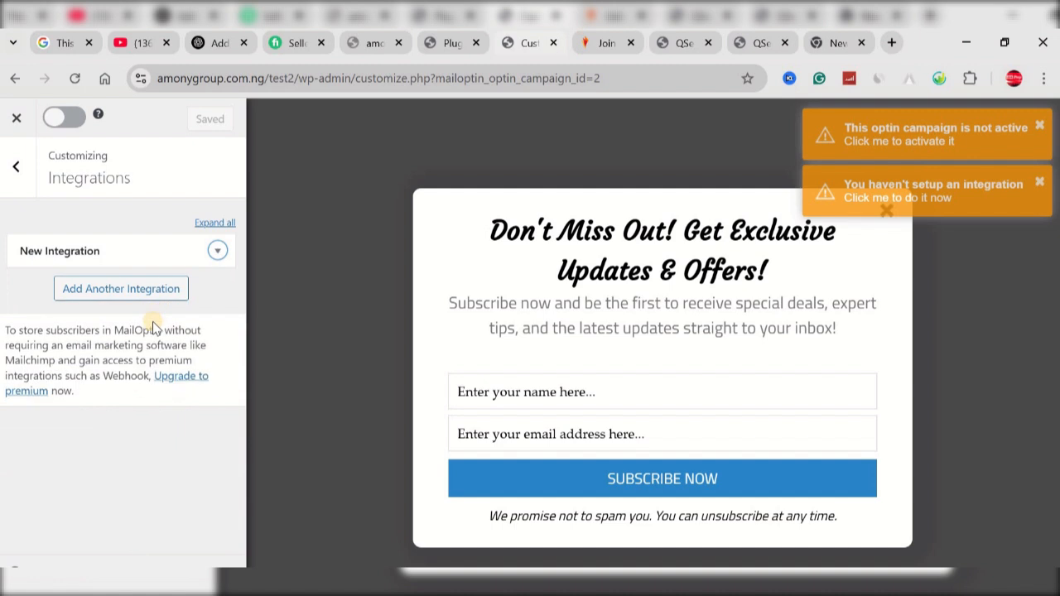
{"action": "left_click", "coordinate": [218, 250]}
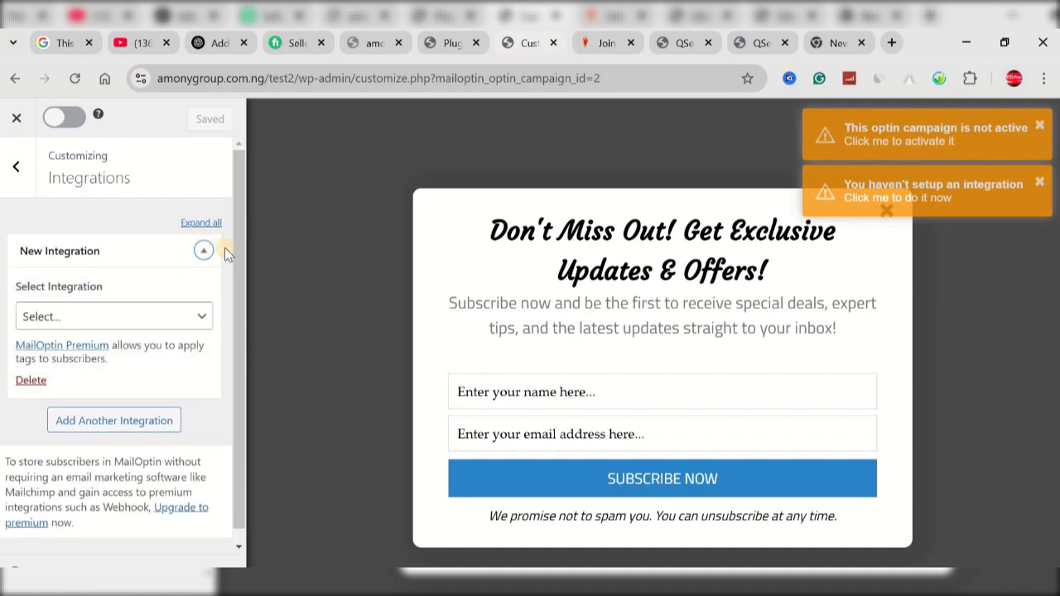
{"action": "left_click", "coordinate": [200, 317]}
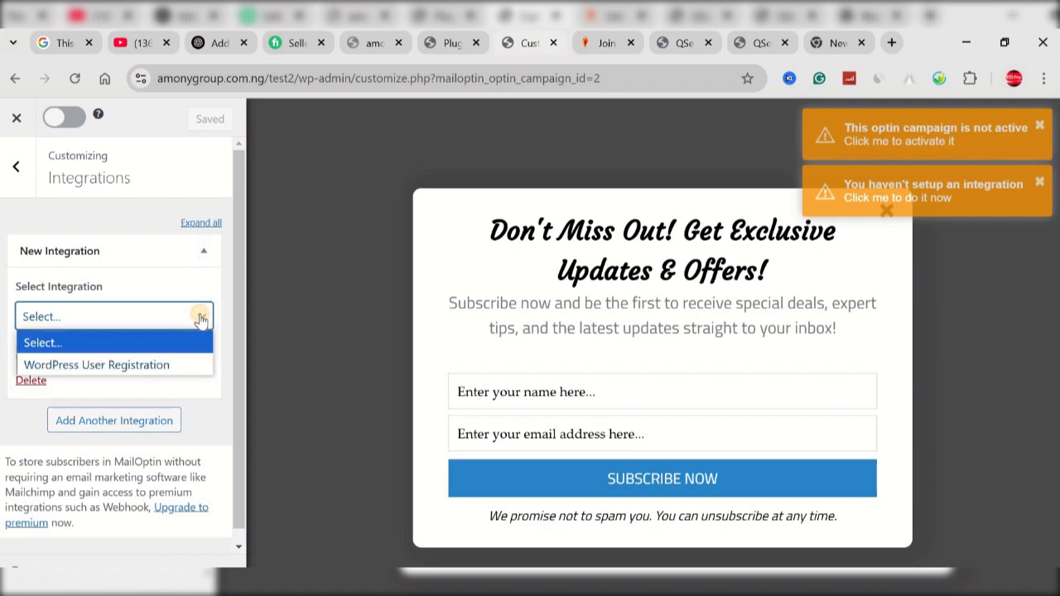
{"action": "left_click", "coordinate": [162, 368]}
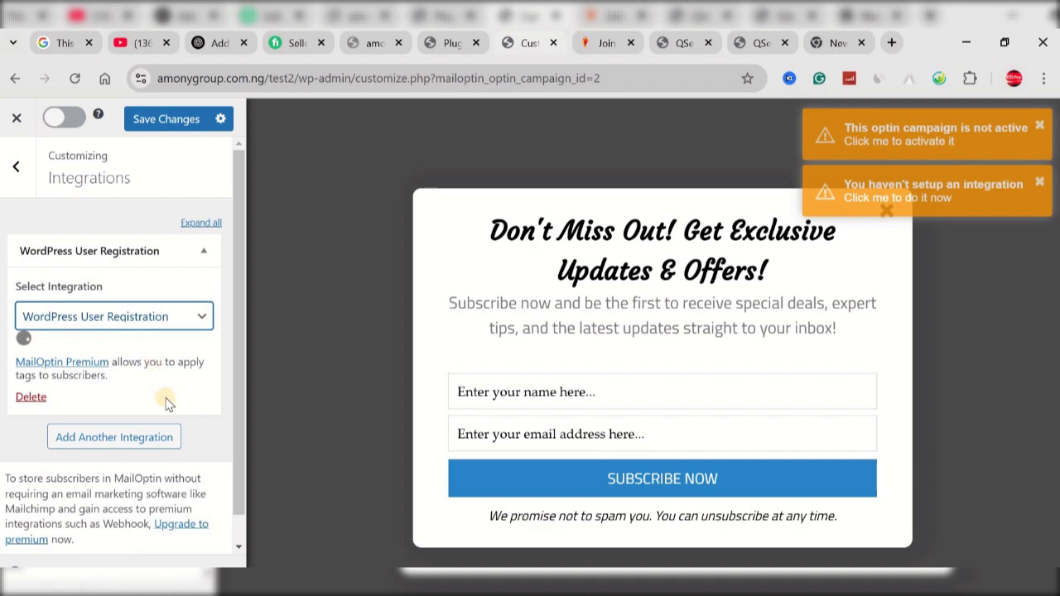
Step: Set the WordPress User Registration integration's required user role to Subscriber and save the campaign
{"action": "left_click", "coordinate": [161, 380]}
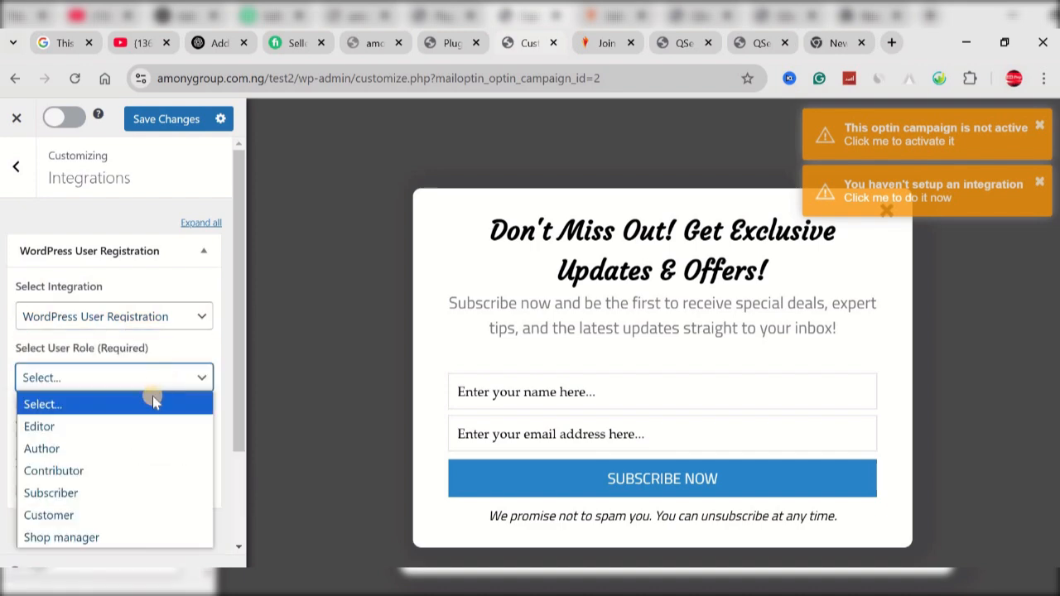
{"action": "left_click", "coordinate": [102, 493]}
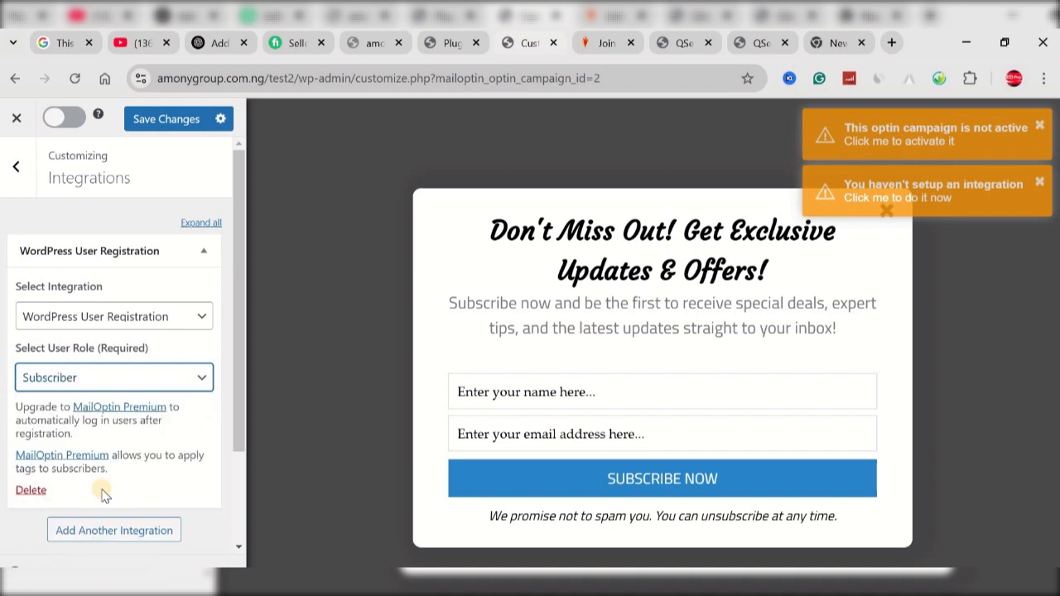
{"action": "left_click", "coordinate": [159, 135]}
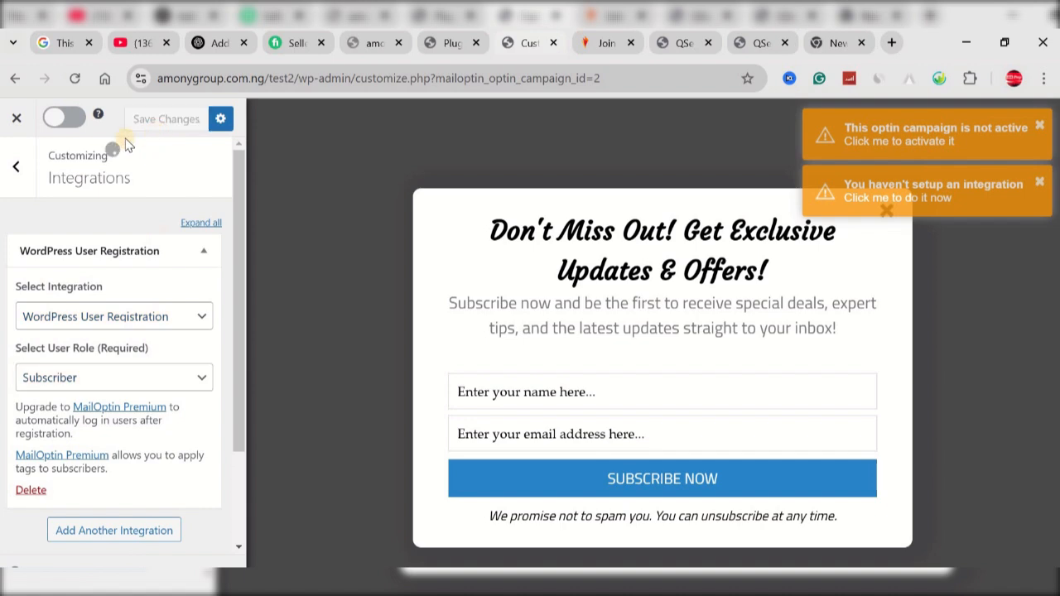
{"action": "left_click", "coordinate": [20, 173]}
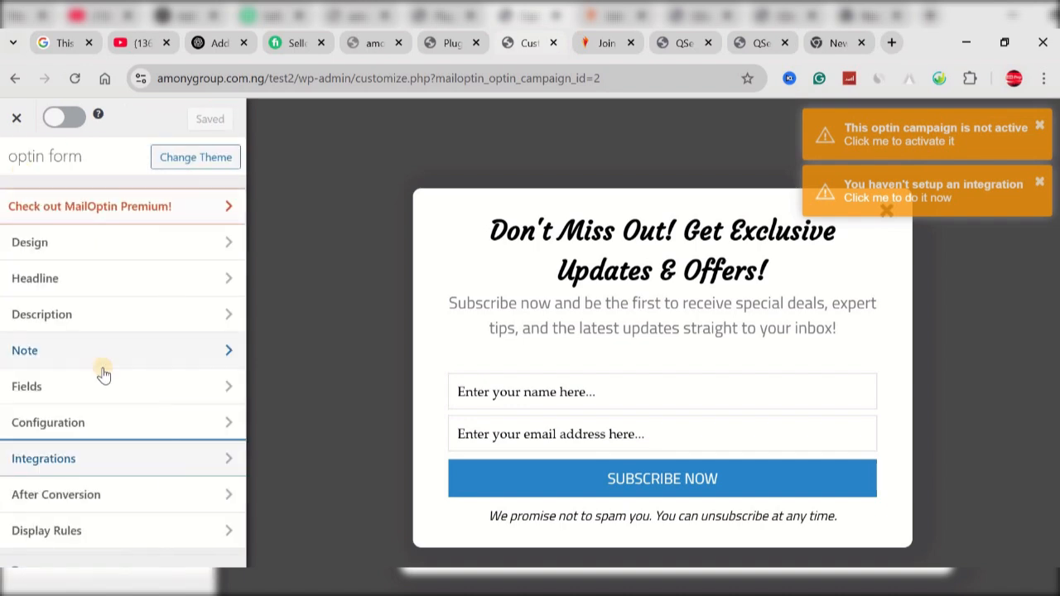
Step: Try Redirect to URL as the after-conversion success action, and return it to Display success message
{"action": "left_click", "coordinate": [113, 495]}
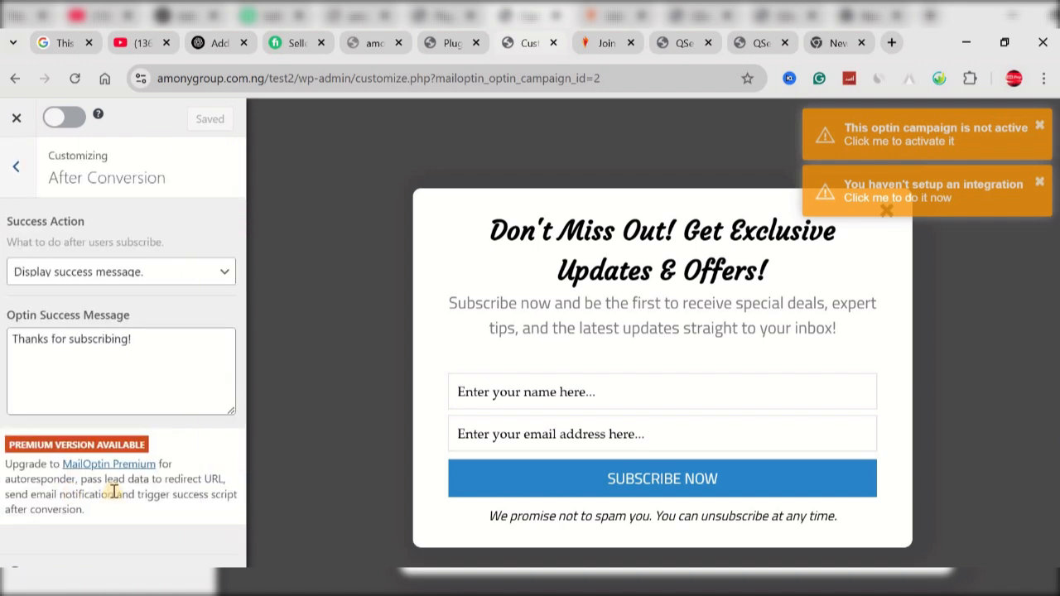
{"action": "left_click", "coordinate": [159, 274]}
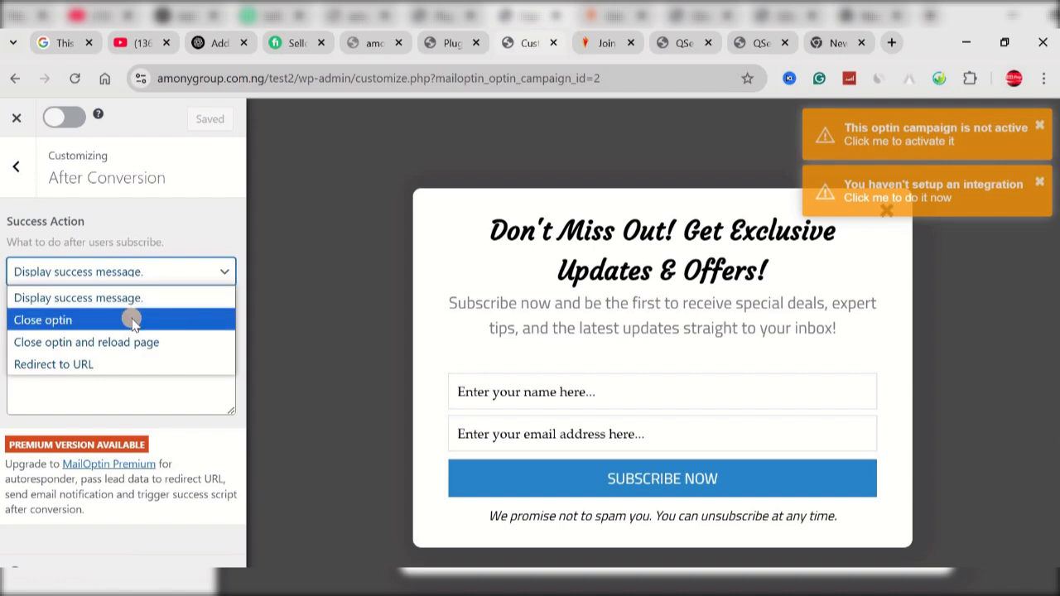
{"action": "left_click", "coordinate": [125, 362]}
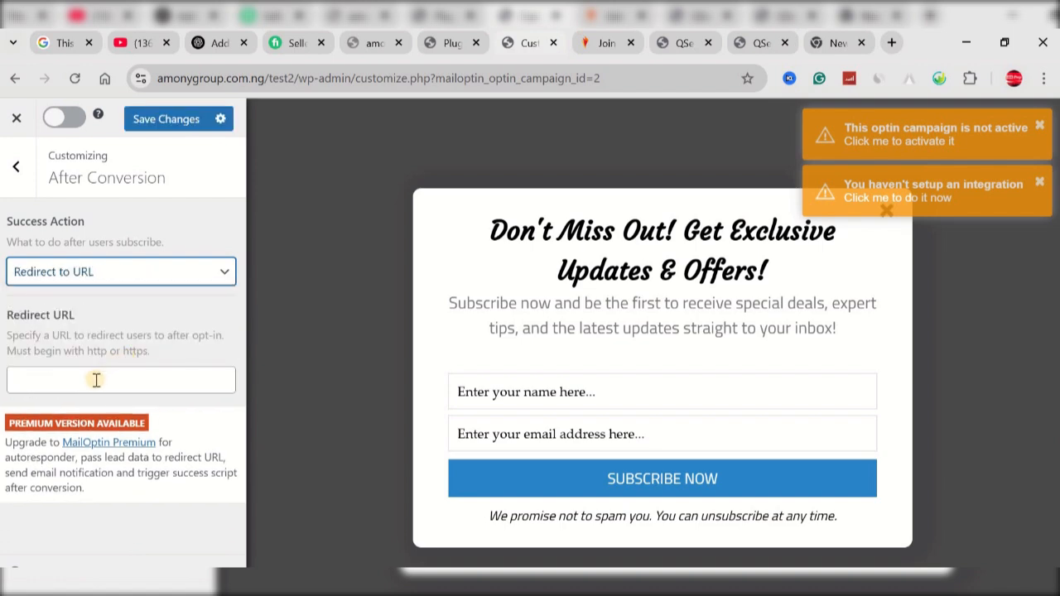
{"action": "left_click", "coordinate": [96, 379]}
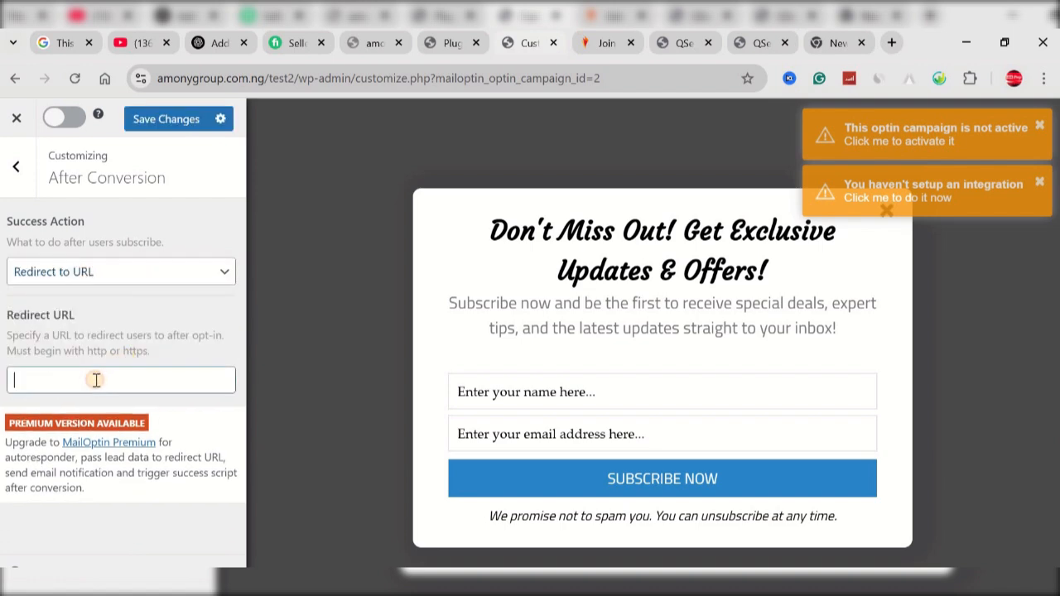
{"action": "left_click", "coordinate": [171, 280]}
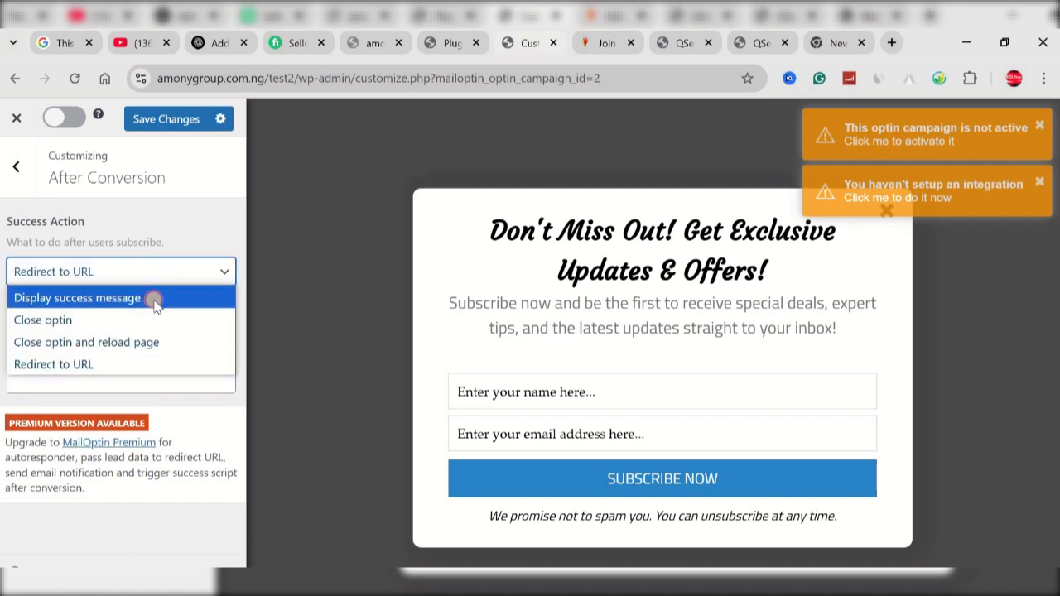
{"action": "left_click", "coordinate": [156, 299]}
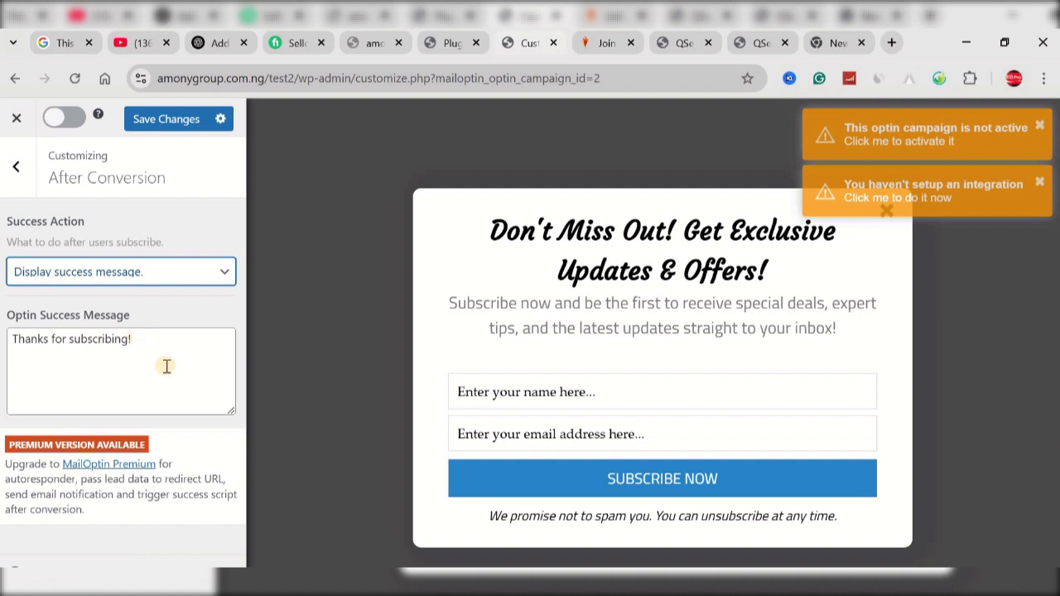
{"action": "left_click", "coordinate": [17, 168]}
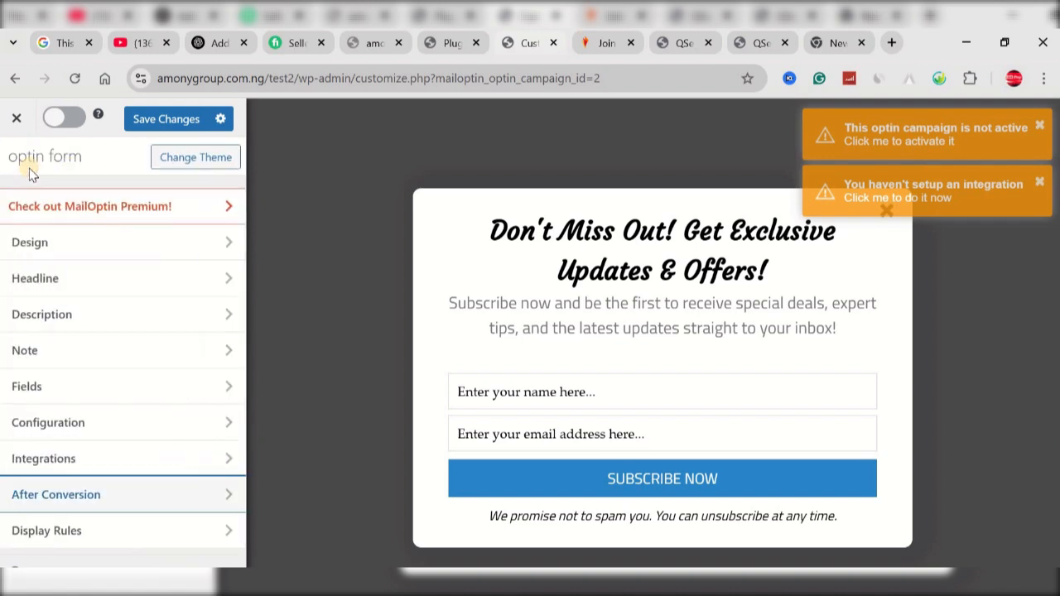
Step: Add the Home page to the display rules as a specific location for the optin and save the changes
{"action": "left_click", "coordinate": [79, 532]}
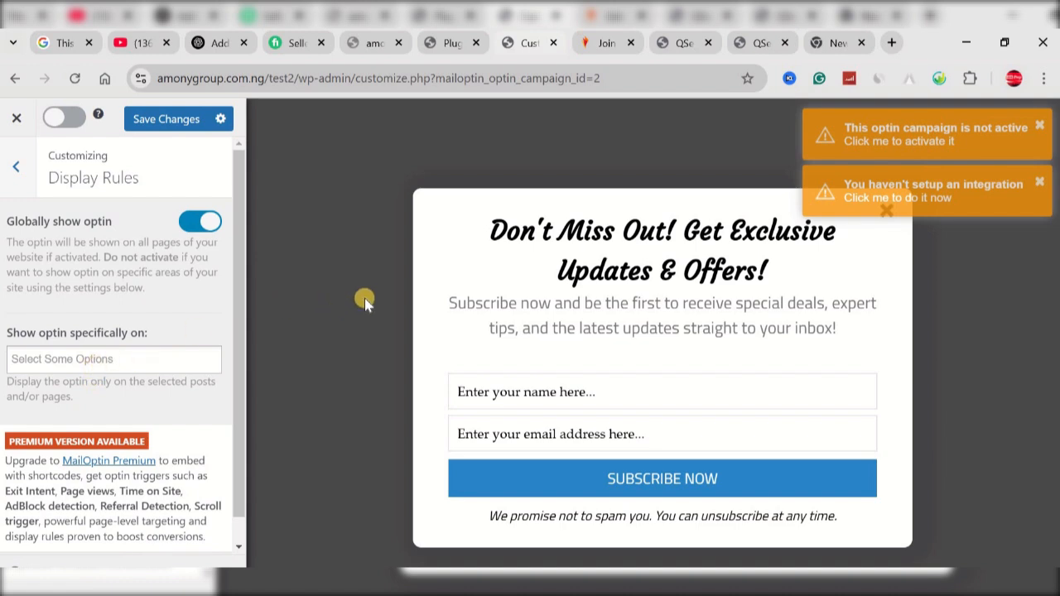
{"action": "left_click", "coordinate": [149, 359]}
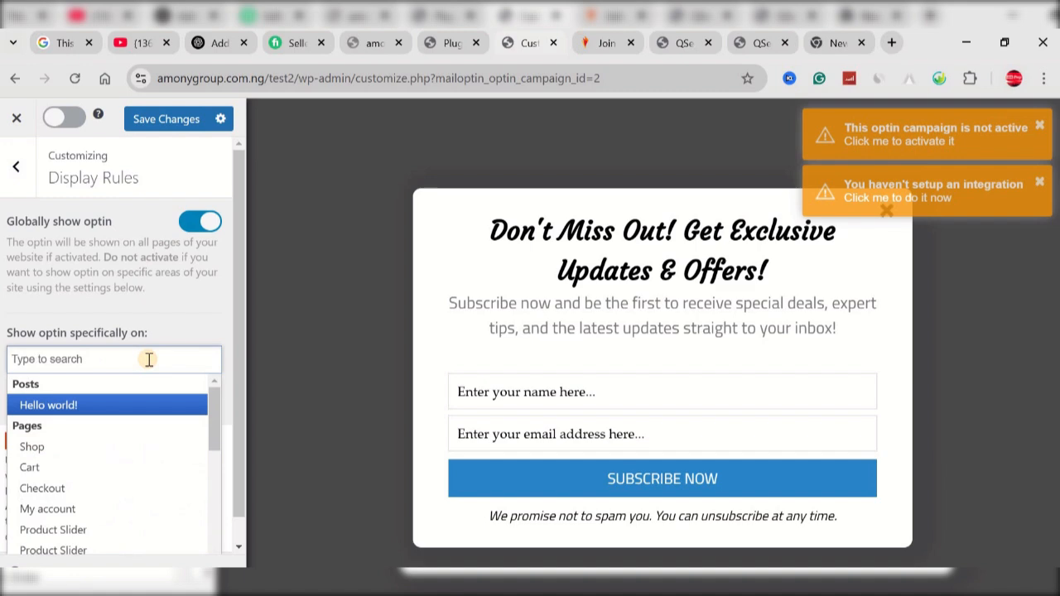
{"action": "type", "text": "home"}
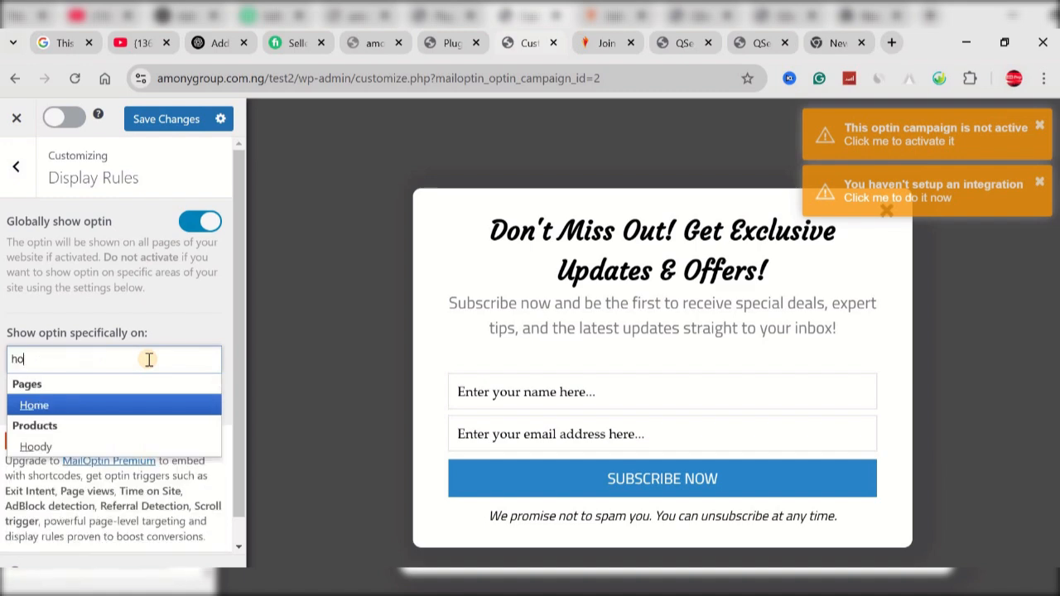
{"action": "left_click", "coordinate": [42, 406]}
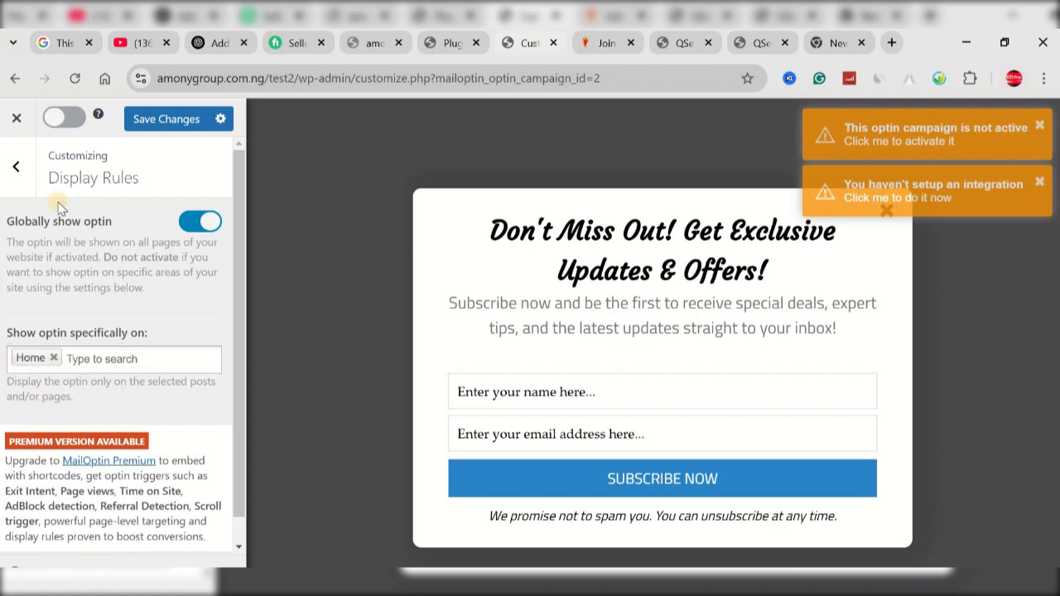
{"action": "left_click", "coordinate": [156, 120]}
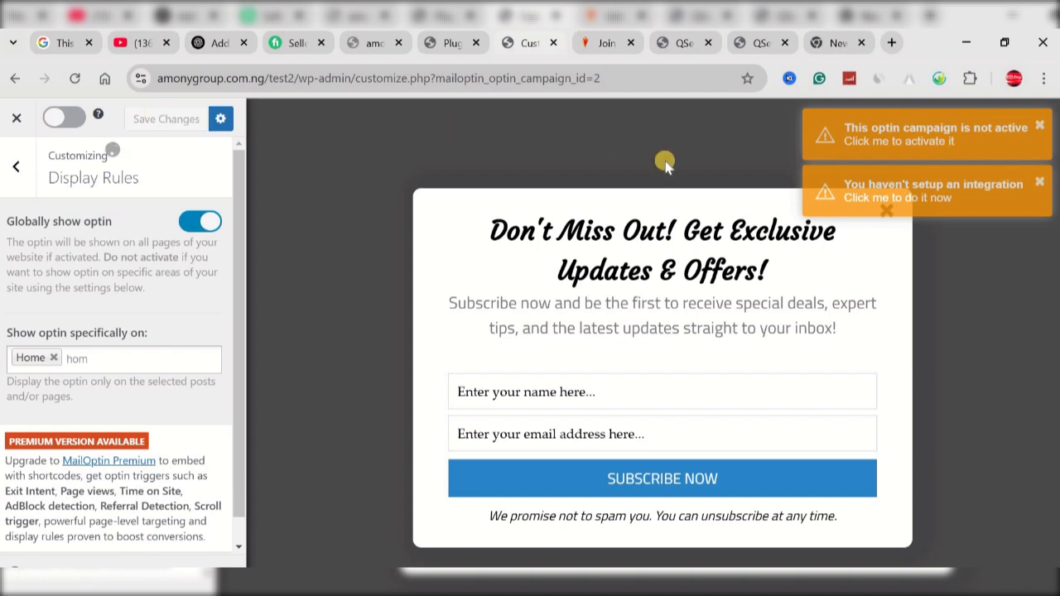
Step: Dismiss the two orange warnings over the preview and activate the optin campaign
{"action": "left_click", "coordinate": [1040, 129]}
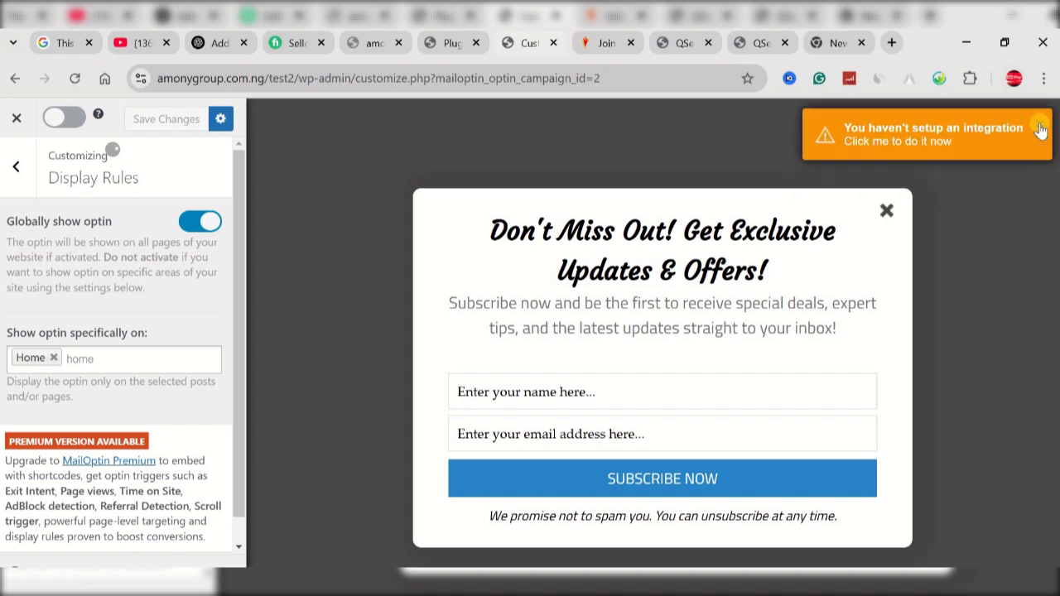
{"action": "left_click", "coordinate": [1040, 128]}
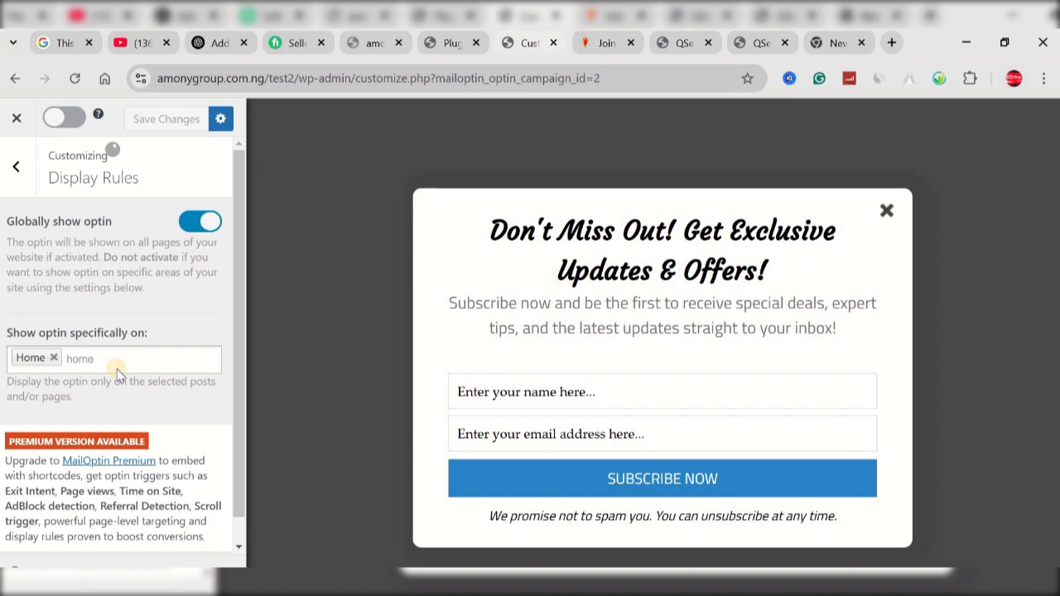
{"action": "left_click", "coordinate": [72, 117]}
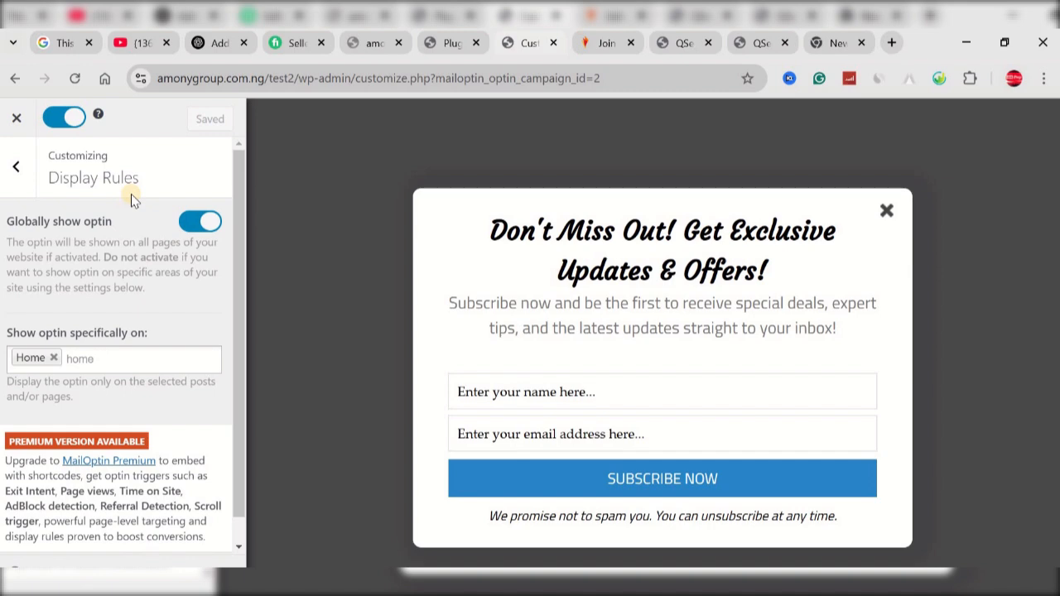
{"action": "left_click", "coordinate": [14, 171]}
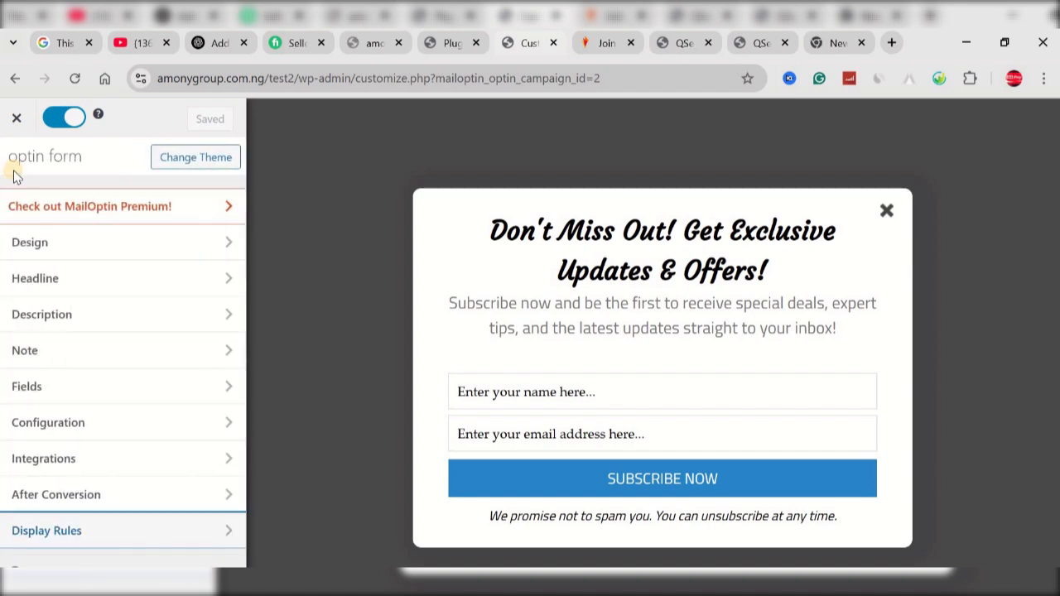
Step: Try hiding the close button in the campaign's configuration, switch the option back off and save
{"action": "left_click", "coordinate": [111, 423]}
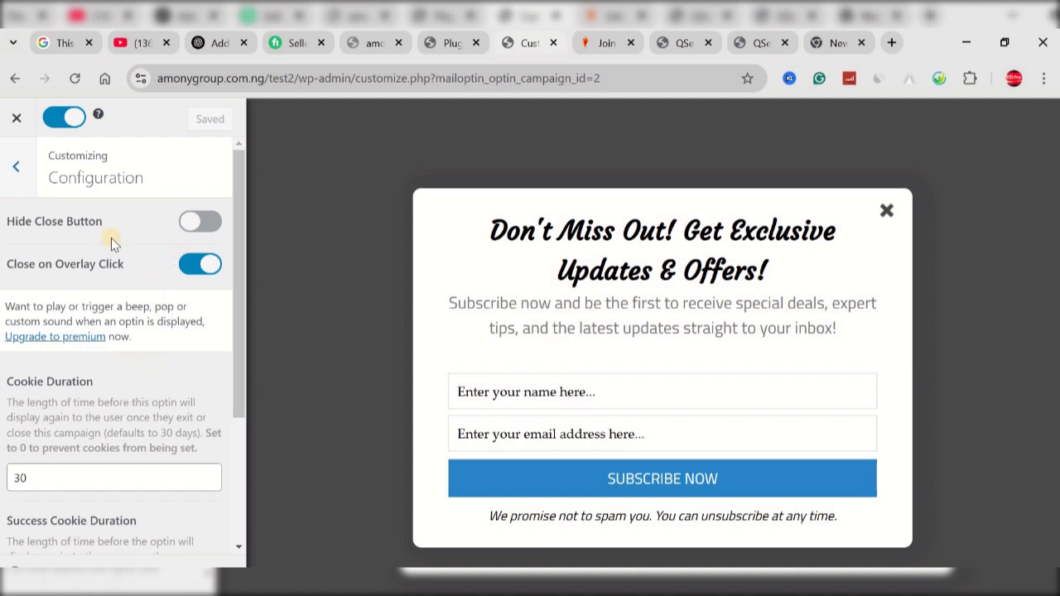
{"action": "left_click", "coordinate": [198, 218]}
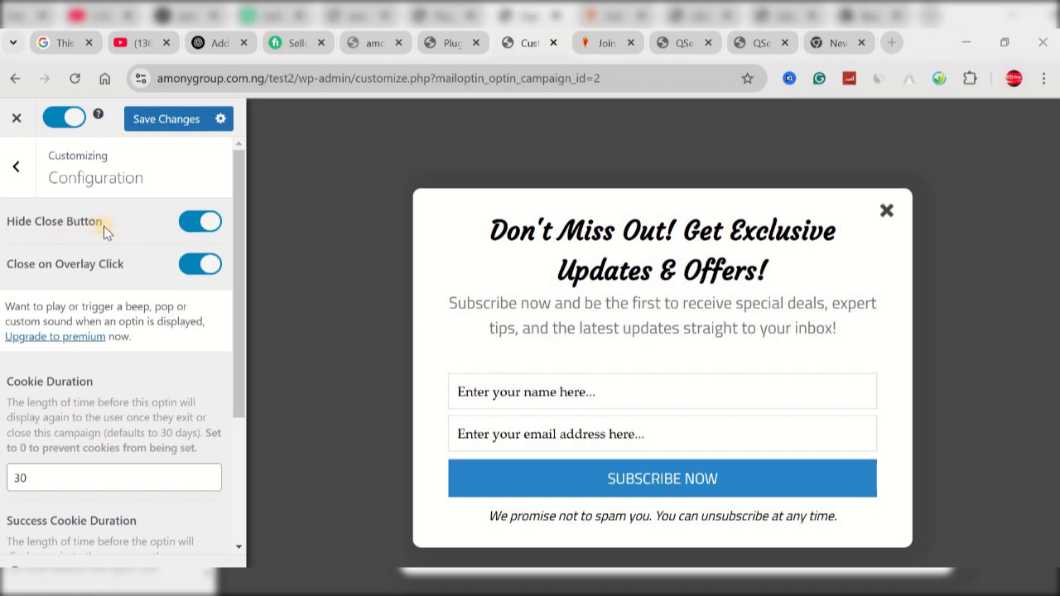
{"action": "left_click", "coordinate": [191, 223]}
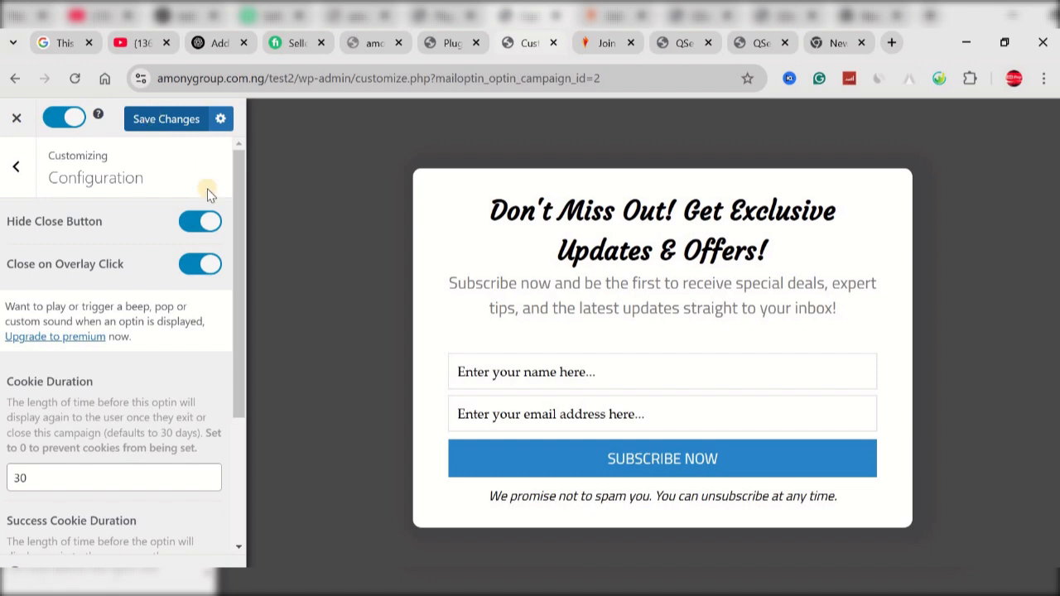
{"action": "left_click", "coordinate": [210, 224]}
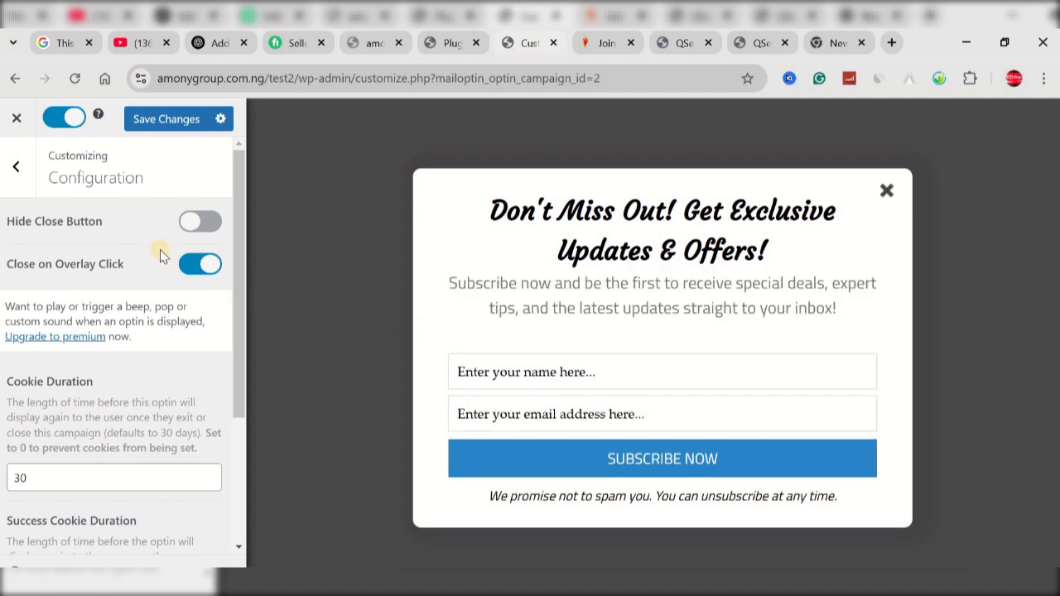
{"action": "left_click", "coordinate": [173, 122]}
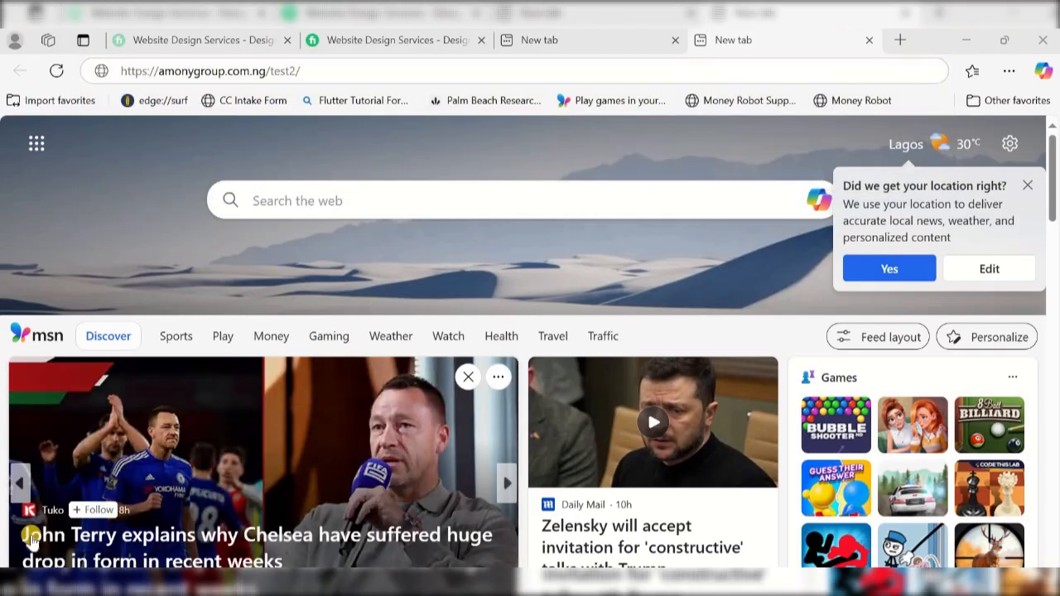
{"action": "left_click", "coordinate": [214, 71]}
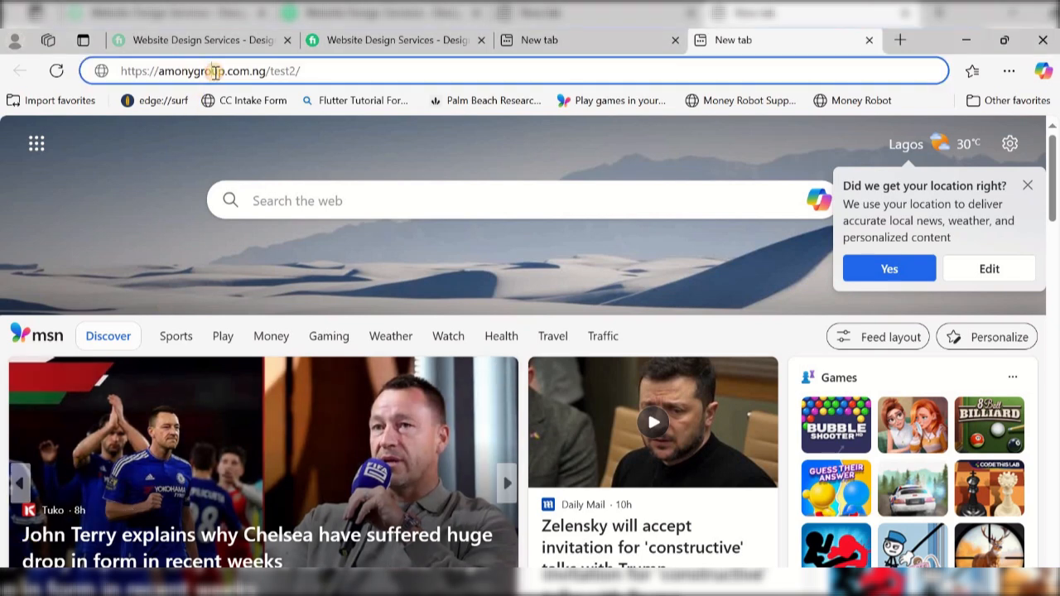
{"action": "key", "text": "Return"}
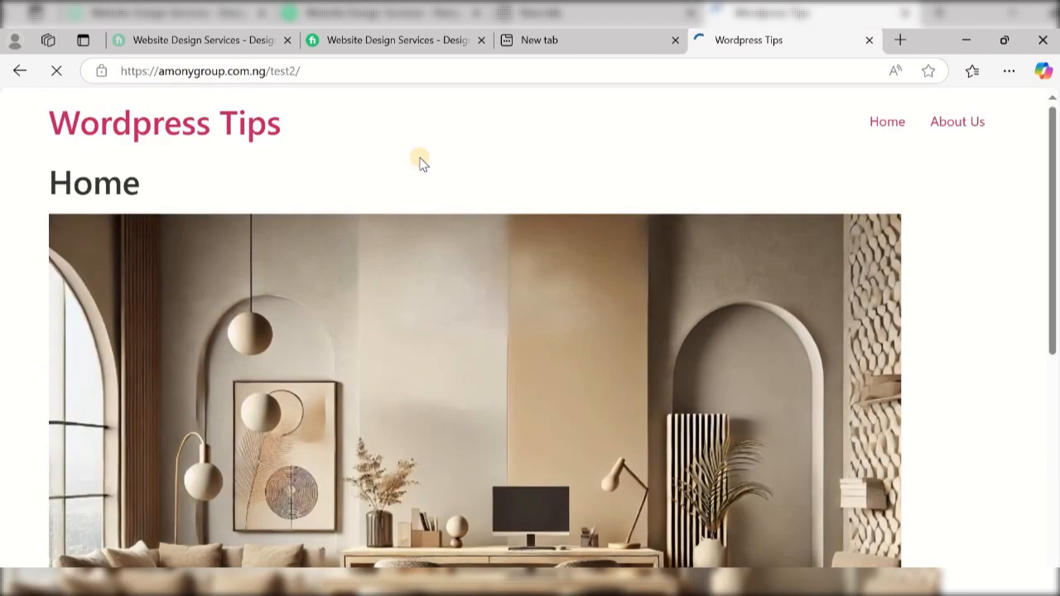
{"action": "scroll", "coordinate": [420, 162], "scroll_direction": "down", "scroll_amount": 3}
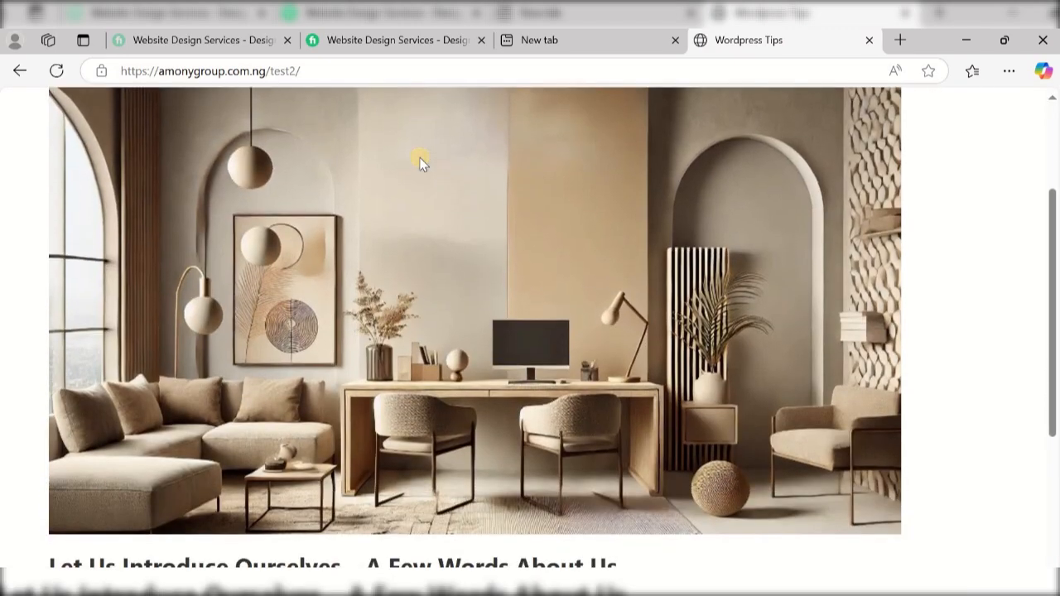
{"action": "scroll", "coordinate": [419, 163], "scroll_direction": "up", "scroll_amount": 1}
{"action": "scroll", "coordinate": [426, 166], "scroll_direction": "down", "scroll_amount": 1}
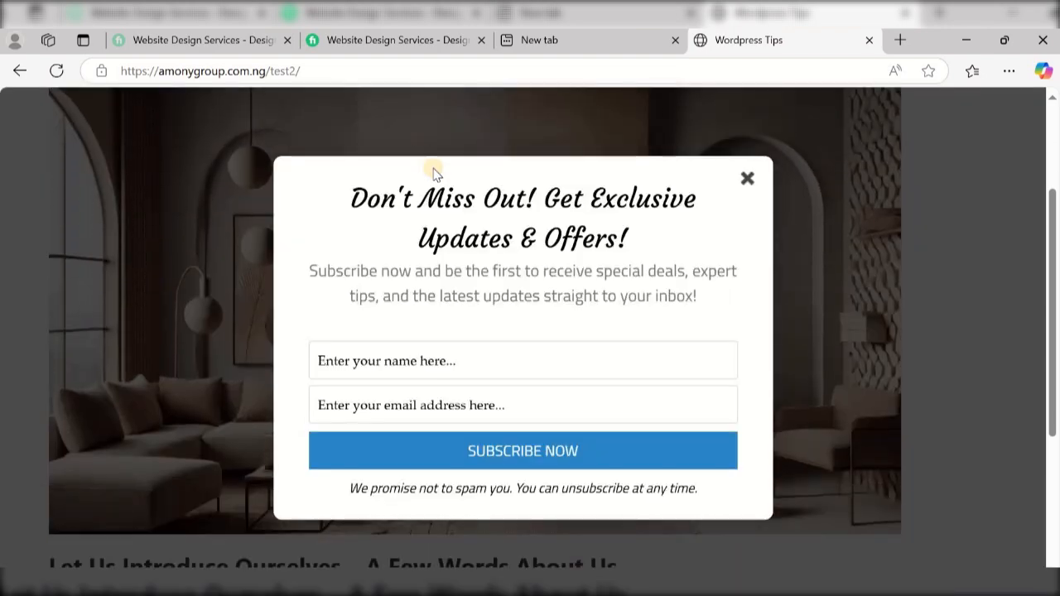
{"action": "scroll", "coordinate": [568, 224], "scroll_direction": "down", "scroll_amount": 2}
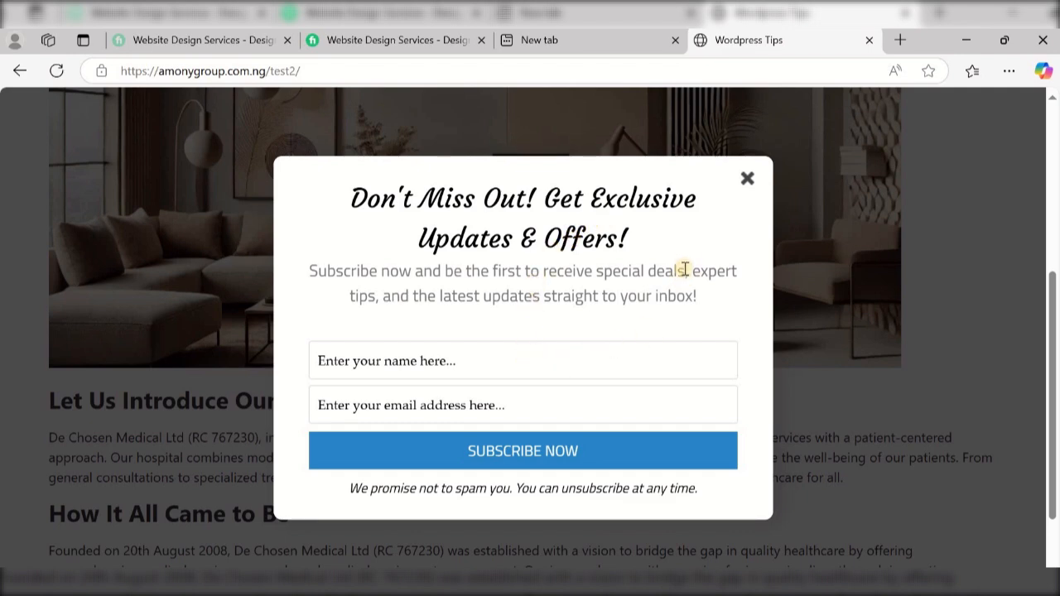
{"action": "scroll", "coordinate": [501, 269], "scroll_direction": "down", "scroll_amount": 2}
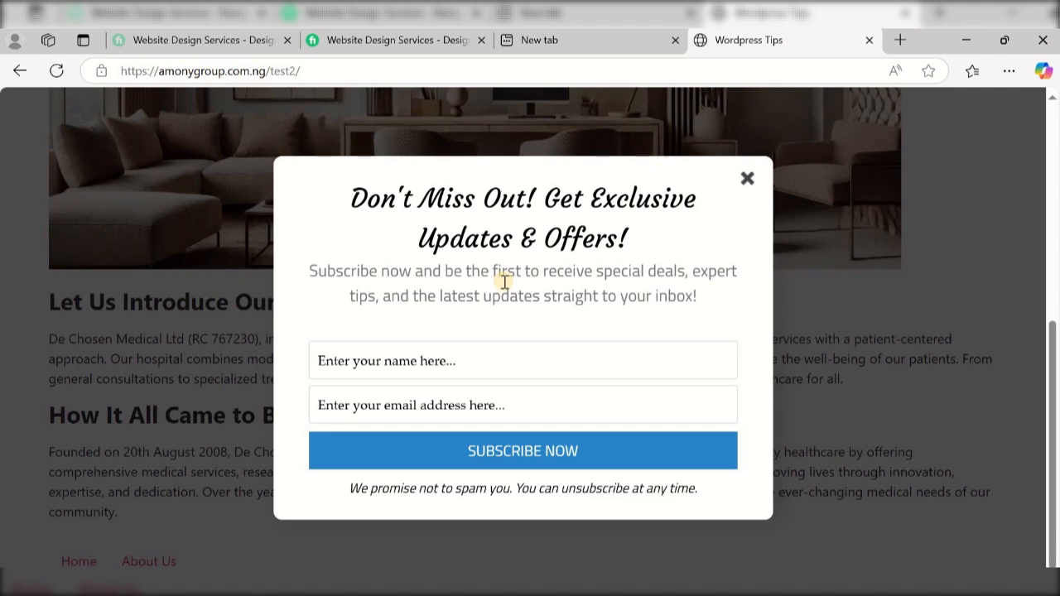
{"action": "scroll", "coordinate": [503, 275], "scroll_direction": "up", "scroll_amount": 5}
{"action": "scroll", "coordinate": [503, 282], "scroll_direction": "up", "scroll_amount": 1}
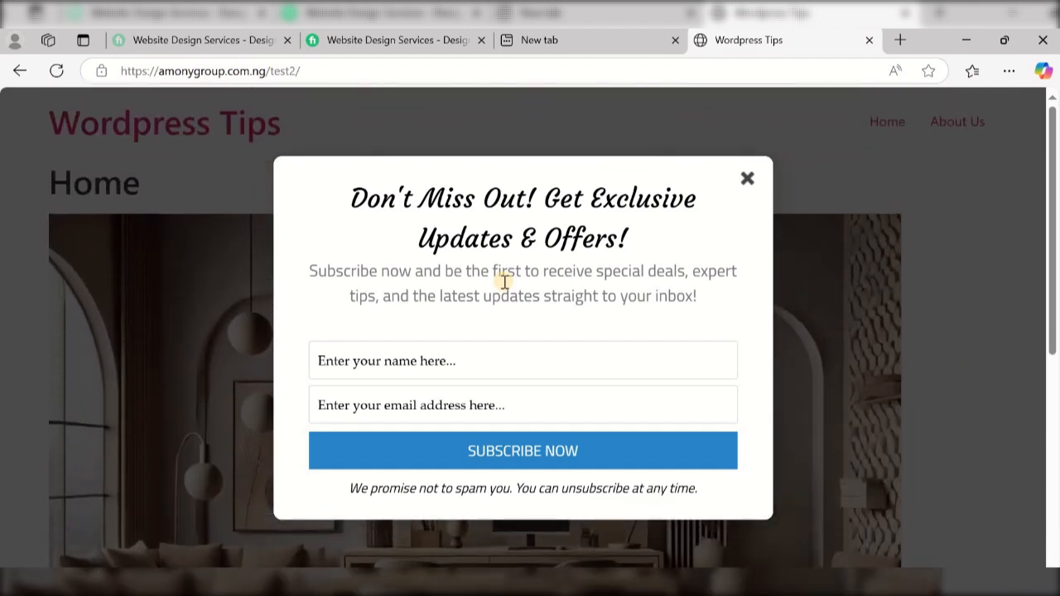